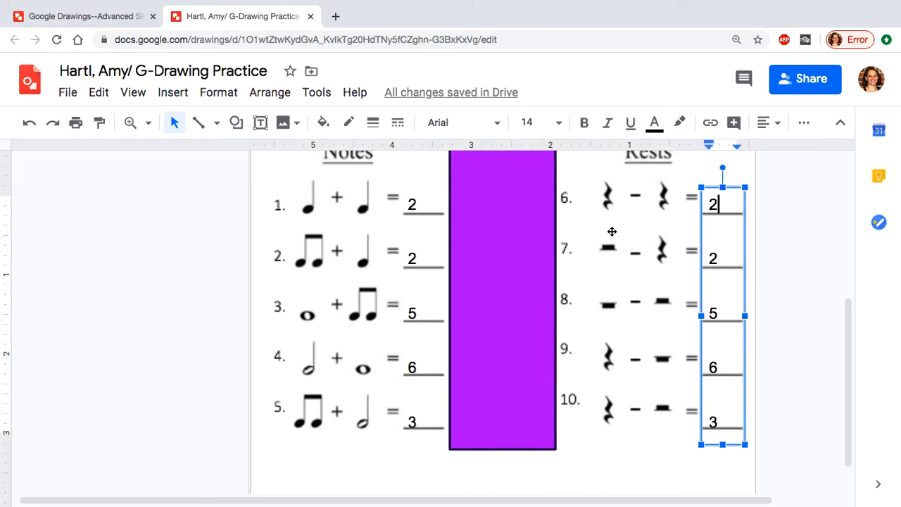
Step: Replace the Rests column answers for problems 6, 7 and 8 with 0, 1 and 2
{"action": "key", "text": "BackSpace"}
{"action": "type", "text": "0"}
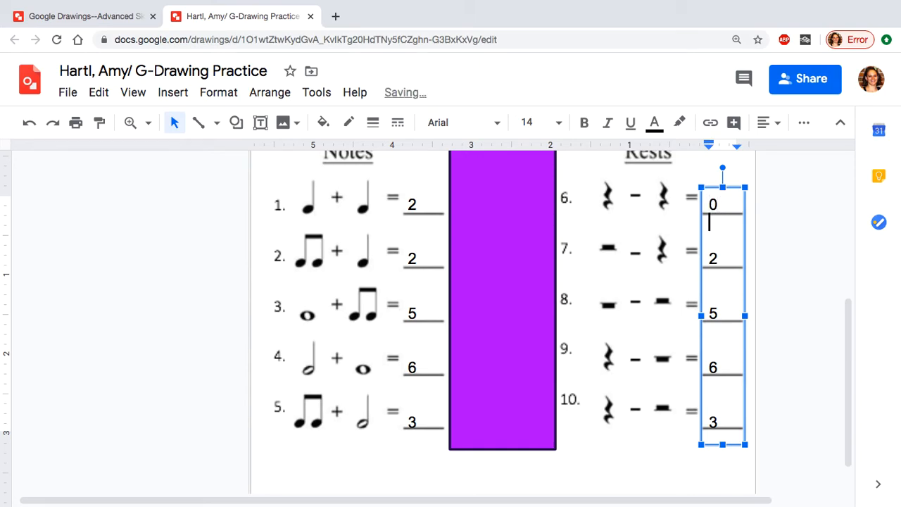
{"action": "key", "text": "Down"}
{"action": "key", "text": "Down"}
{"action": "key", "text": "BackSpace"}
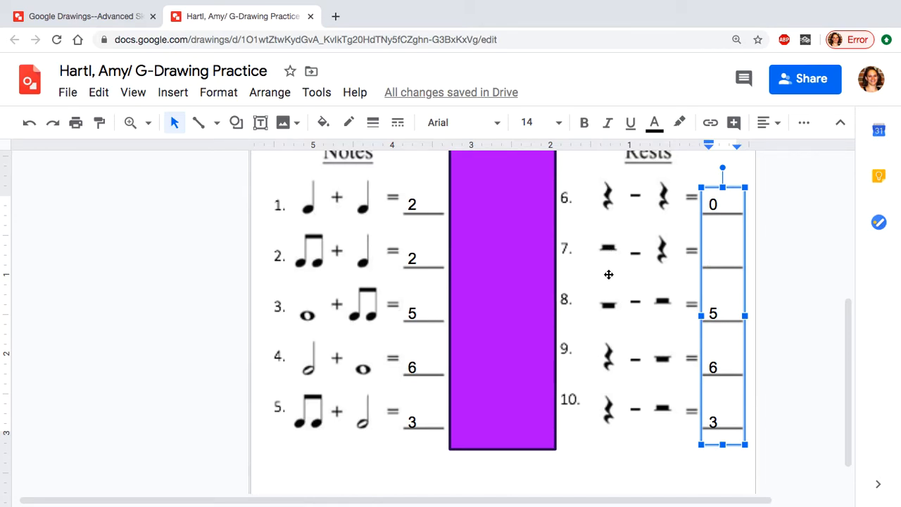
{"action": "type", "text": "1"}
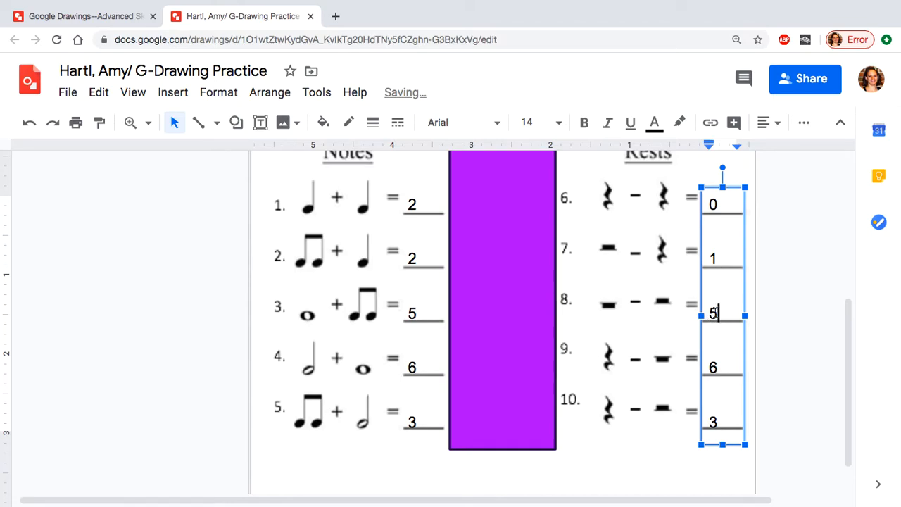
{"action": "key", "text": "BackSpace"}
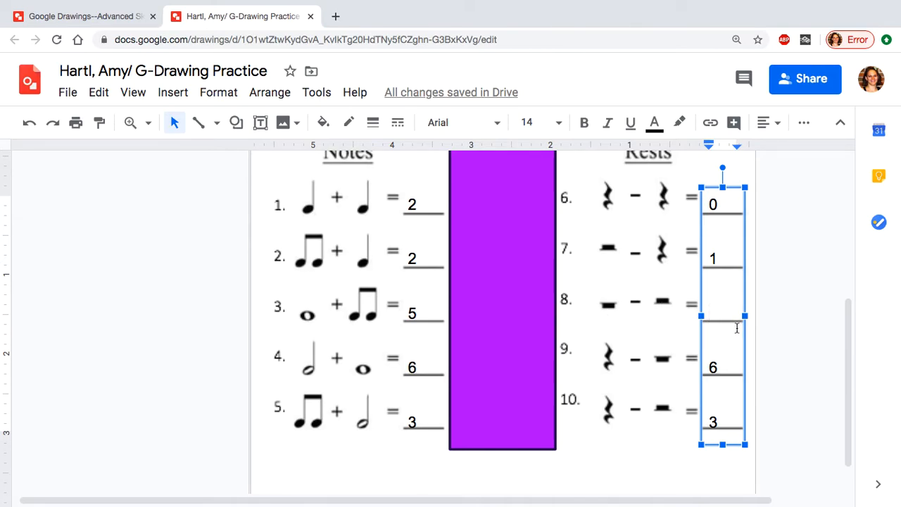
{"action": "type", "text": "2"}
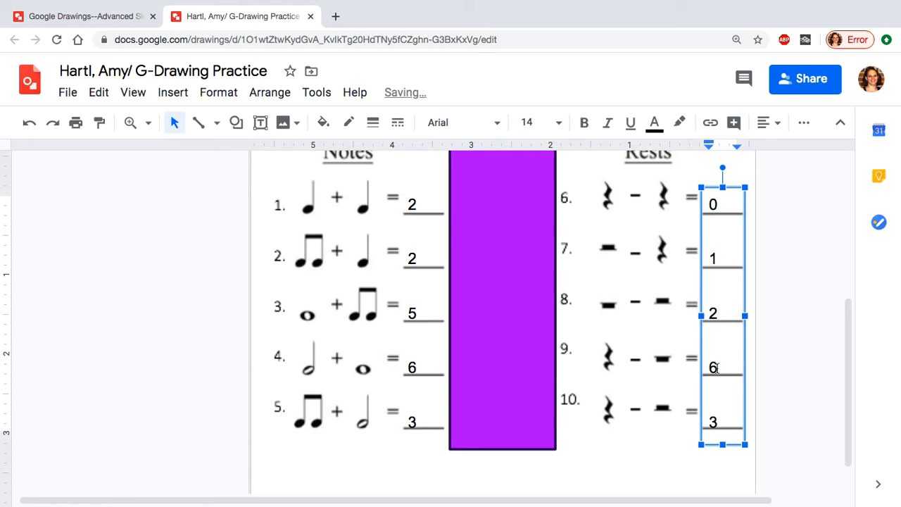
Step: Replace the Rests column answers for problems 9 and 10 with -3 and -1
{"action": "key", "text": "BackSpace"}
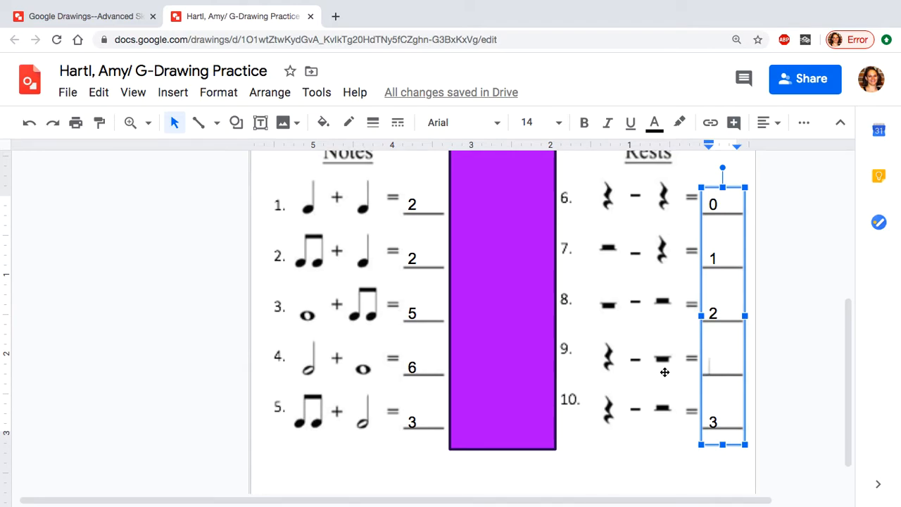
{"action": "type", "text": "-3"}
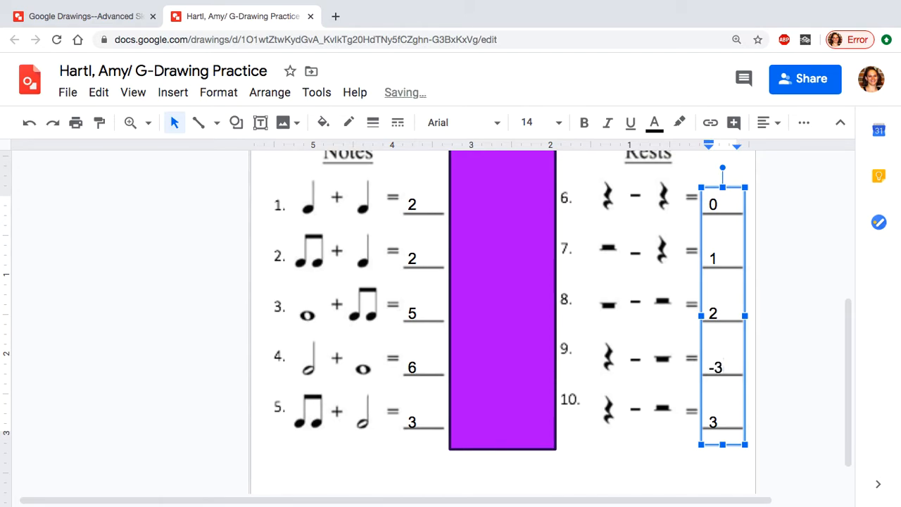
{"action": "left_click", "coordinate": [718, 422]}
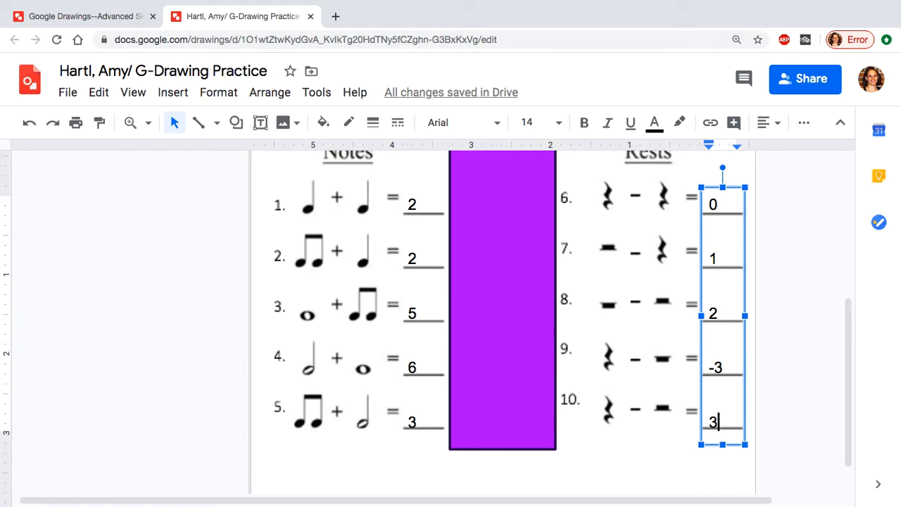
{"action": "key", "text": "BackSpace"}
{"action": "type", "text": "-1"}
{"action": "left_click", "coordinate": [789, 432]}
Step: Draw a rectangle shape covering the first quarter note in problem 1
{"action": "scroll", "coordinate": [787, 431], "scroll_direction": "up", "scroll_amount": 5}
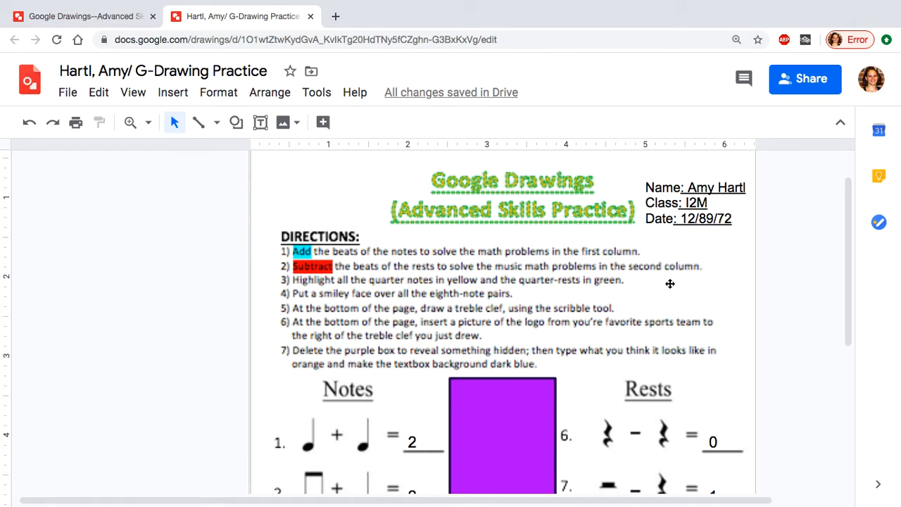
{"action": "scroll", "coordinate": [670, 284], "scroll_direction": "down", "scroll_amount": 5}
{"action": "scroll", "coordinate": [668, 283], "scroll_direction": "down", "scroll_amount": 6}
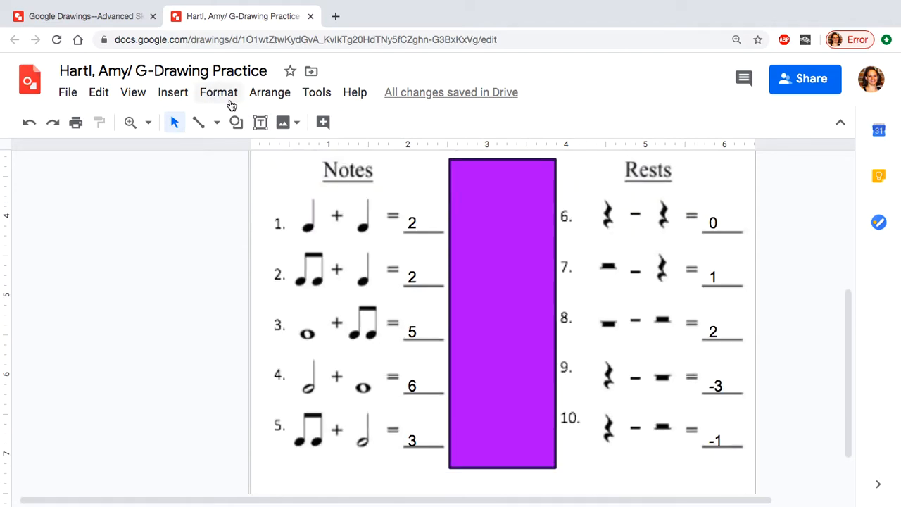
{"action": "left_click", "coordinate": [237, 124]}
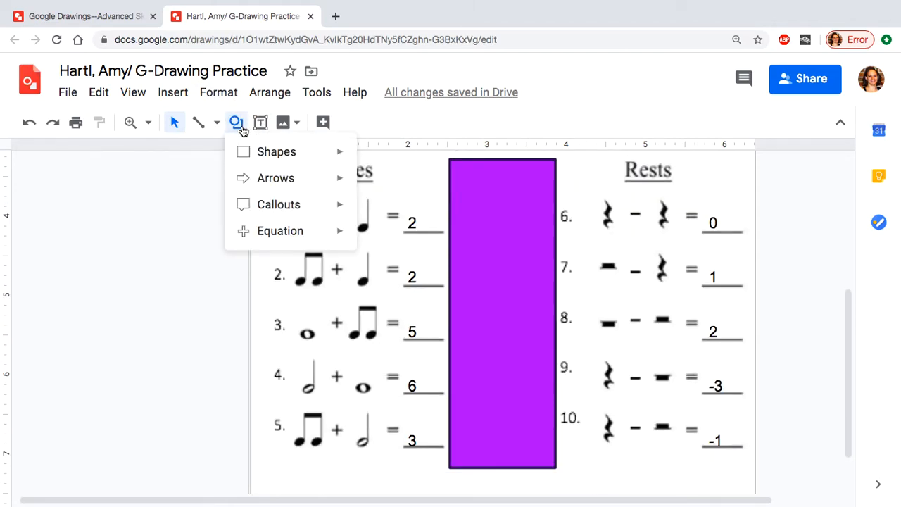
{"action": "mouse_move", "coordinate": [258, 151]}
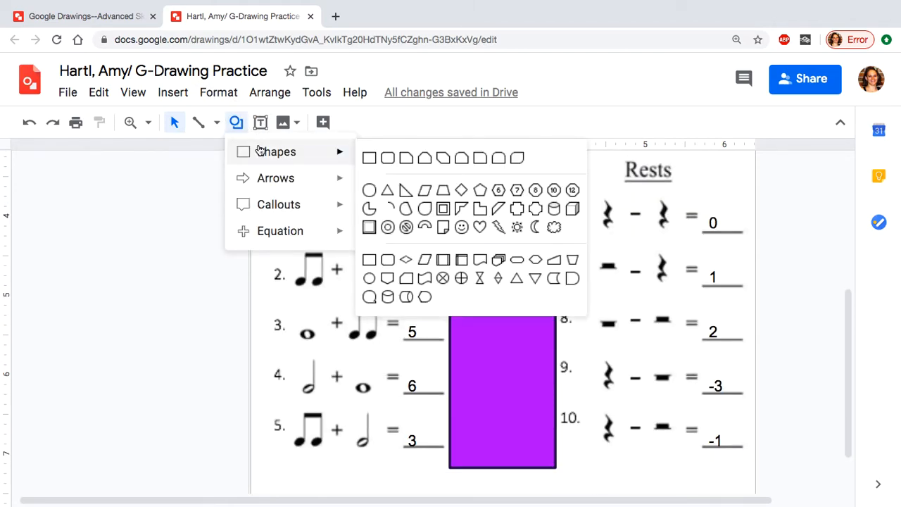
{"action": "left_click", "coordinate": [372, 162]}
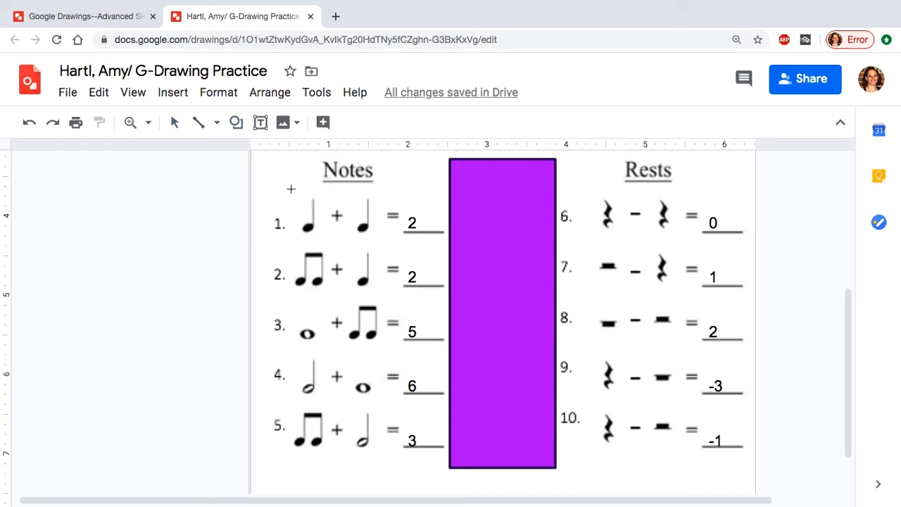
{"action": "left_click_drag", "start_coordinate": [290, 189], "coordinate": [324, 239]}
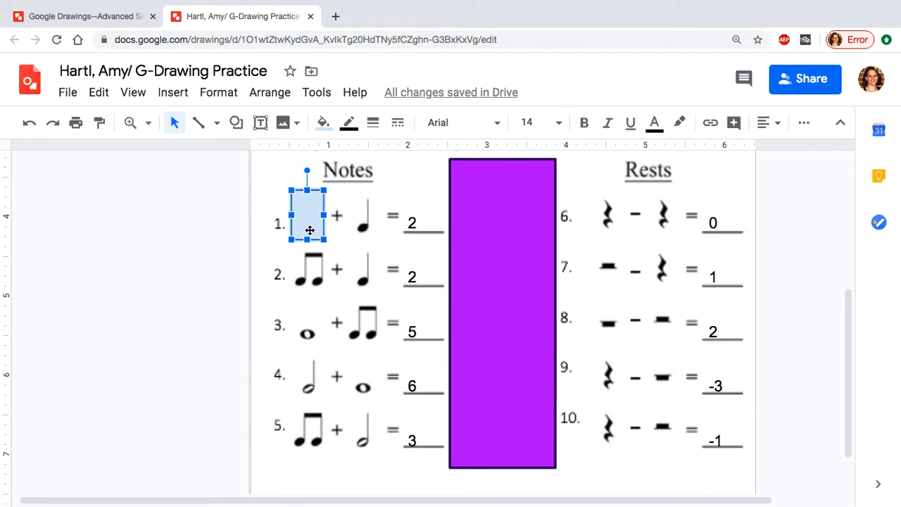
Step: Fill the rectangle over problem 1's first quarter note with solid white
{"action": "scroll", "coordinate": [310, 230], "scroll_direction": "up", "scroll_amount": 4}
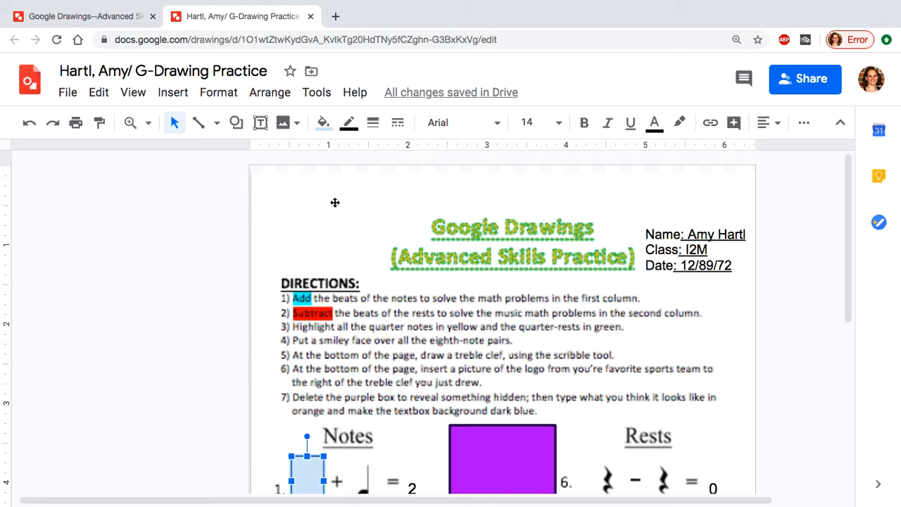
{"action": "scroll", "coordinate": [333, 211], "scroll_direction": "down", "scroll_amount": 5}
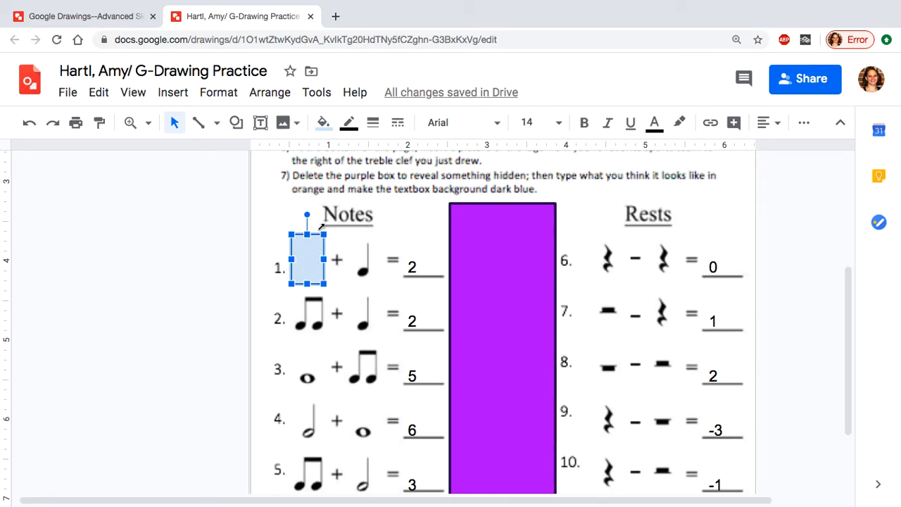
{"action": "left_click", "coordinate": [324, 125]}
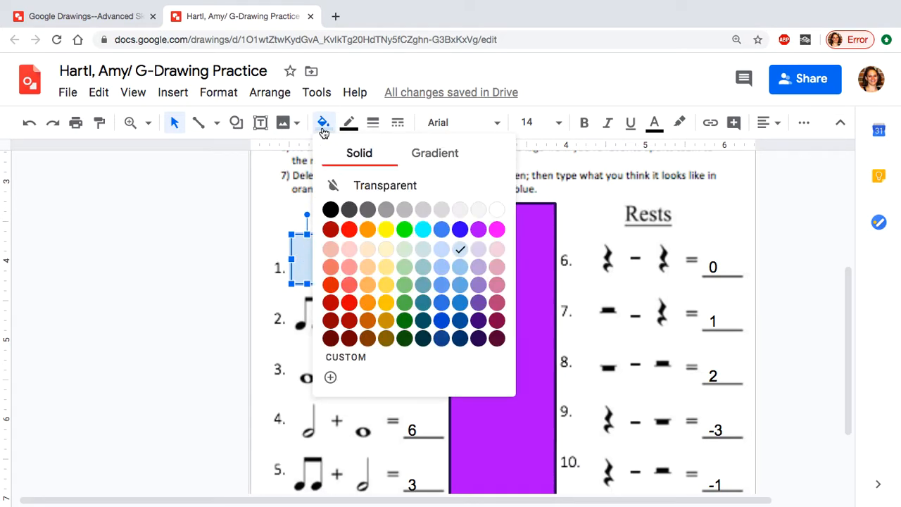
{"action": "left_click", "coordinate": [498, 210]}
{"action": "left_click", "coordinate": [199, 261]}
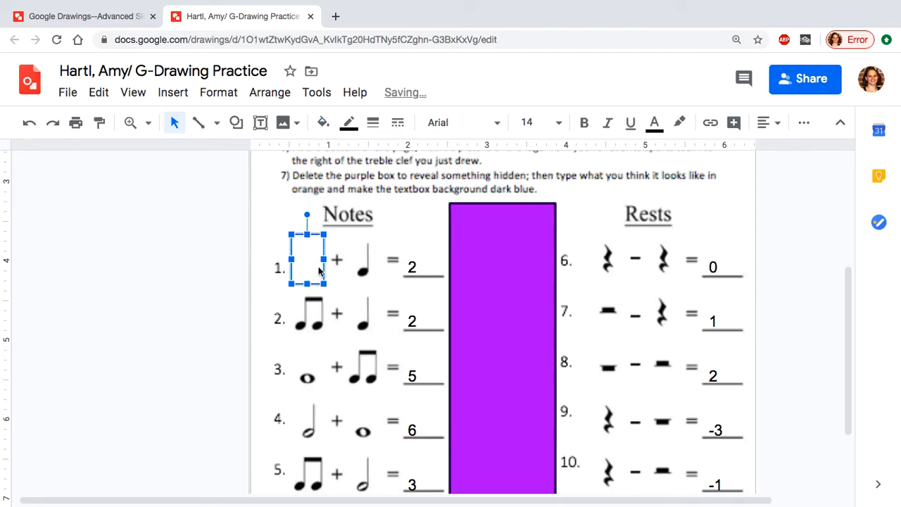
{"action": "left_click", "coordinate": [302, 283]}
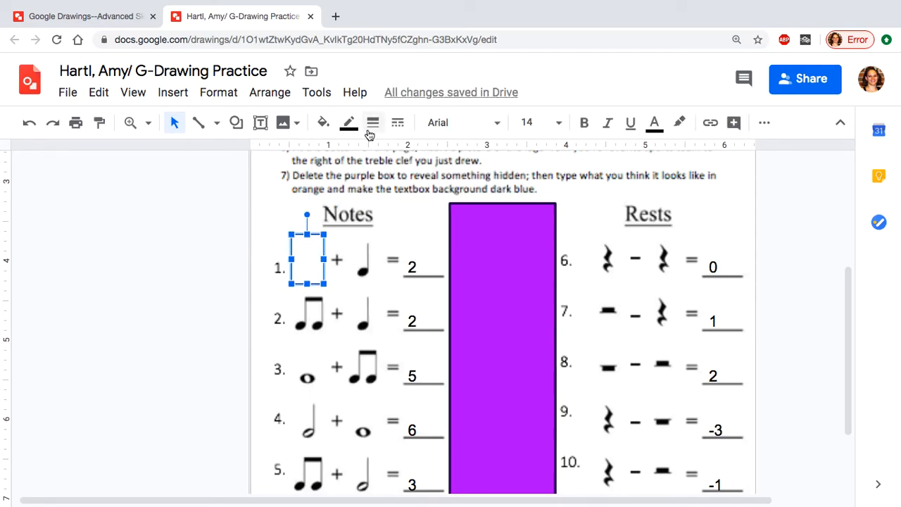
Step: Set the outline color of the rectangle over problem 1's first quarter note to white
{"action": "left_click", "coordinate": [348, 124]}
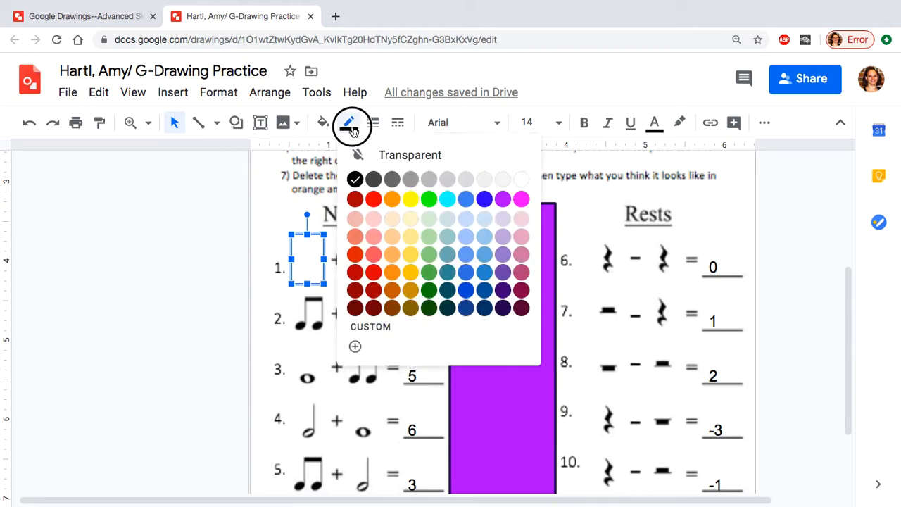
{"action": "left_click", "coordinate": [520, 178]}
{"action": "left_click", "coordinate": [117, 457]}
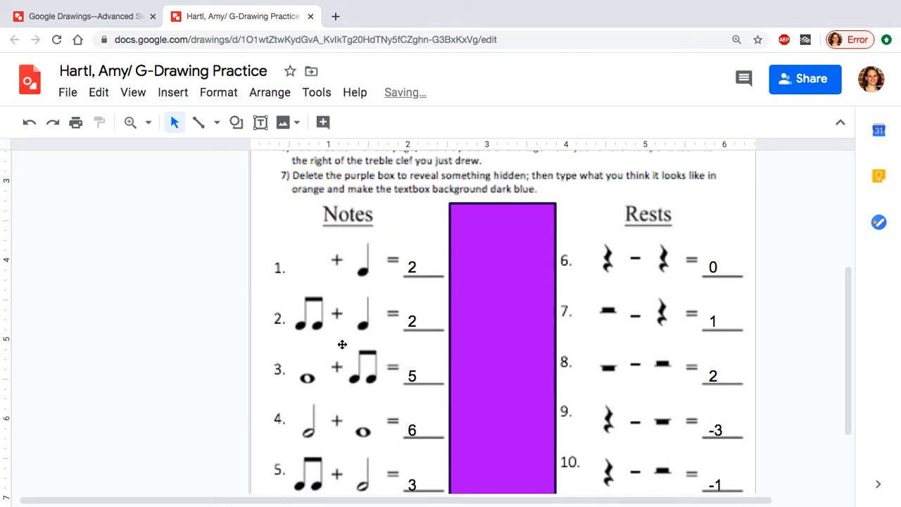
Step: Fill the rectangle over problem 1's first quarter note with bright yellow
{"action": "left_click", "coordinate": [306, 269]}
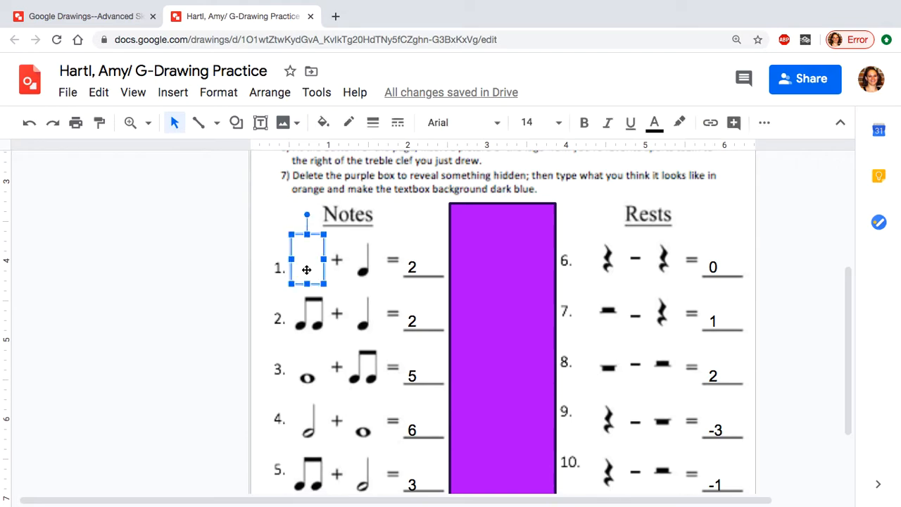
{"action": "scroll", "coordinate": [328, 239], "scroll_direction": "up", "scroll_amount": 3}
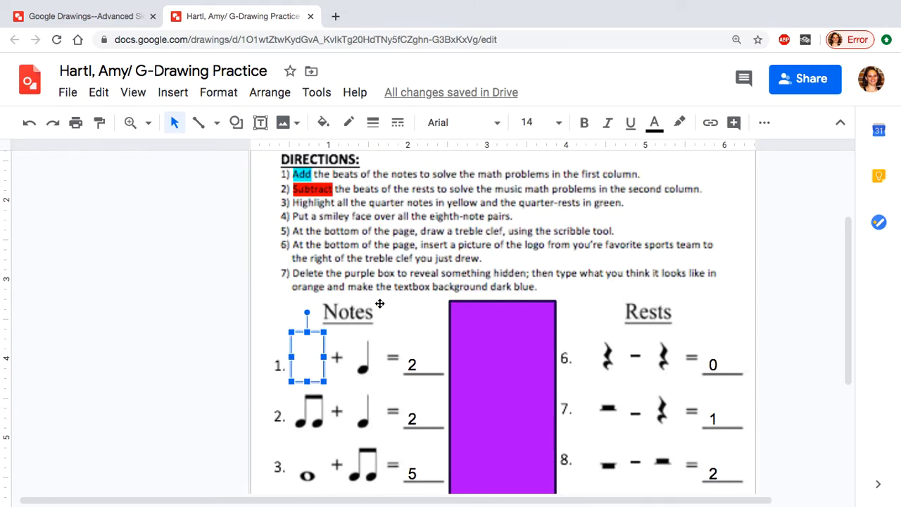
{"action": "scroll", "coordinate": [380, 296], "scroll_direction": "down", "scroll_amount": 2}
{"action": "left_click", "coordinate": [323, 124]}
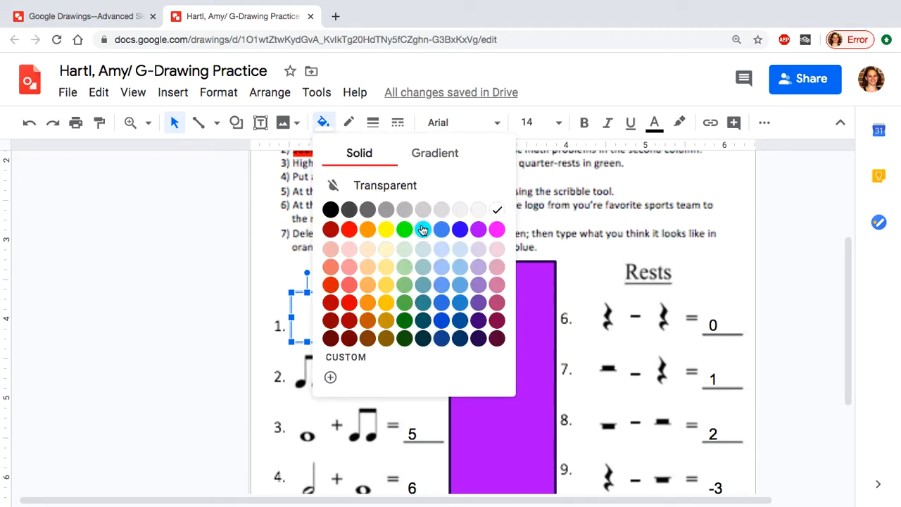
{"action": "left_click", "coordinate": [389, 229]}
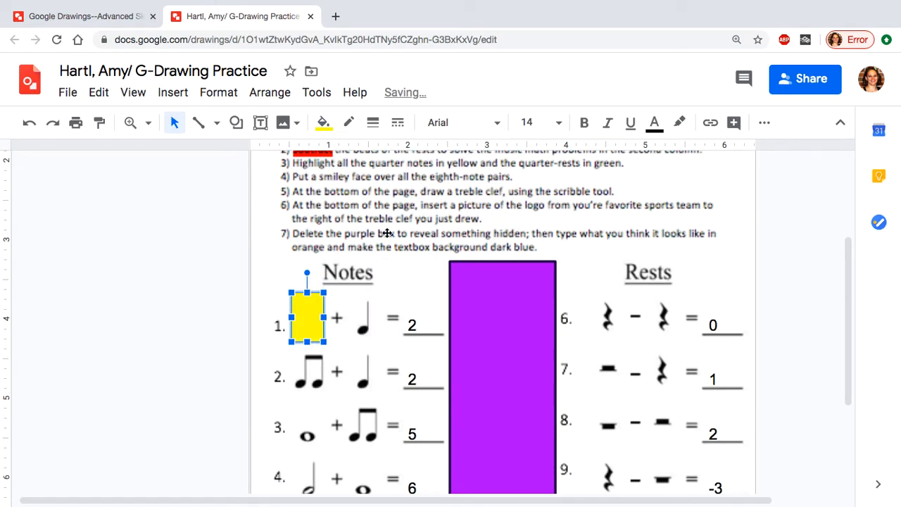
Step: Make the rectangle's yellow fill semi-transparent with the custom color #ffff0076
{"action": "left_click", "coordinate": [323, 123]}
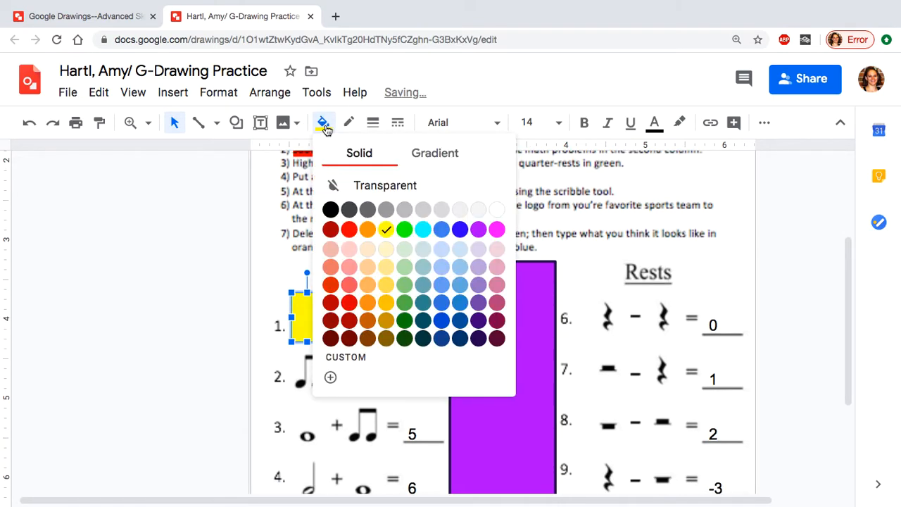
{"action": "left_click", "coordinate": [364, 358]}
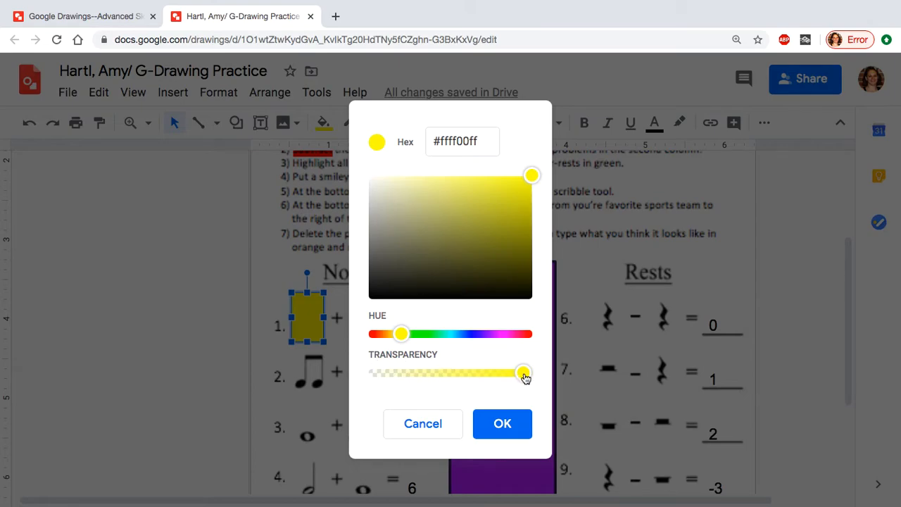
{"action": "left_click_drag", "start_coordinate": [525, 378], "coordinate": [445, 386]}
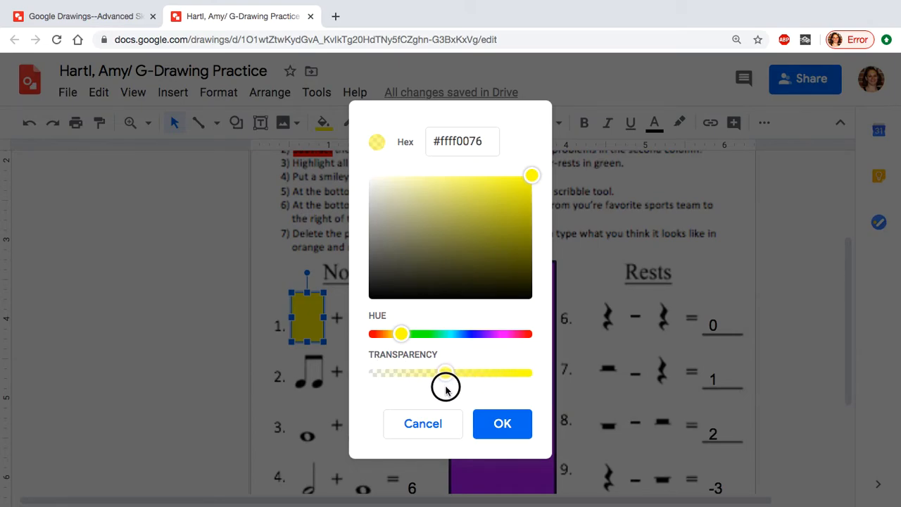
{"action": "left_click", "coordinate": [503, 431]}
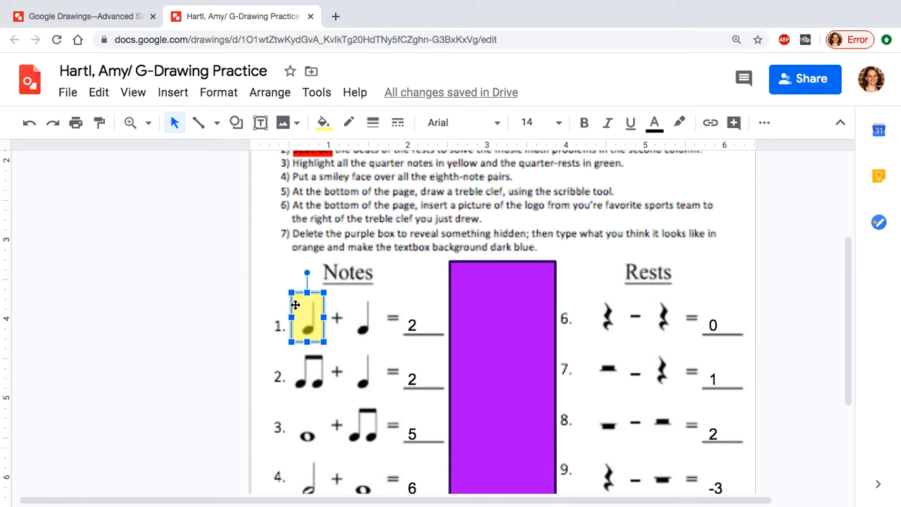
Step: Paste a copy of the yellow highlight rectangle and place it over the second quarter note in problem 1
{"action": "left_click", "coordinate": [227, 310]}
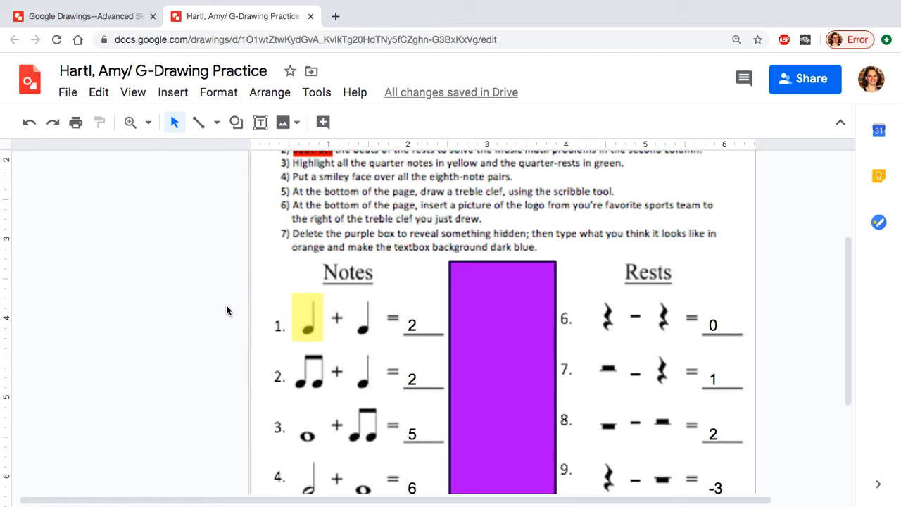
{"action": "key", "text": "ctrl+v"}
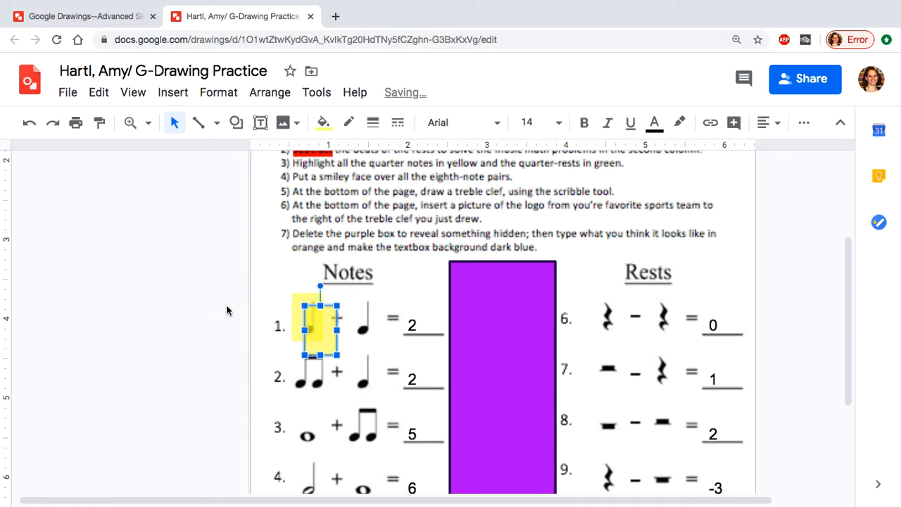
{"action": "right_click", "coordinate": [315, 325]}
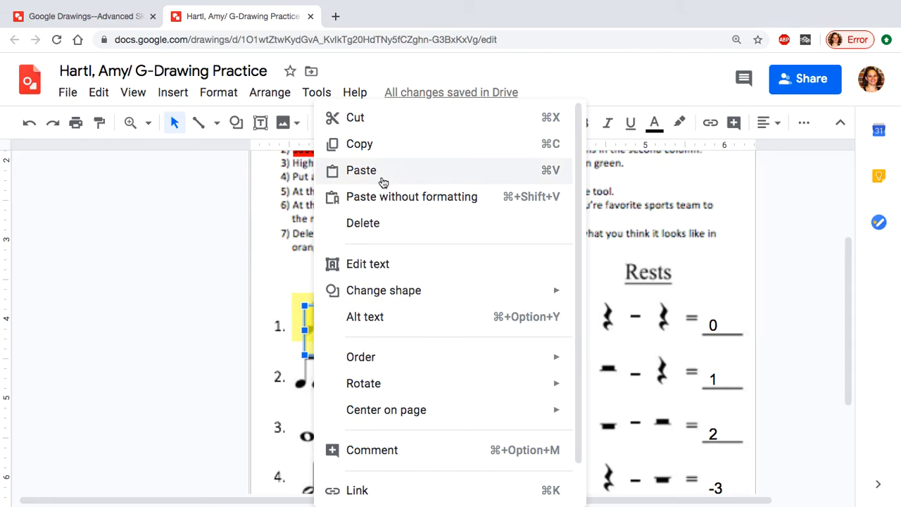
{"action": "left_click", "coordinate": [212, 267]}
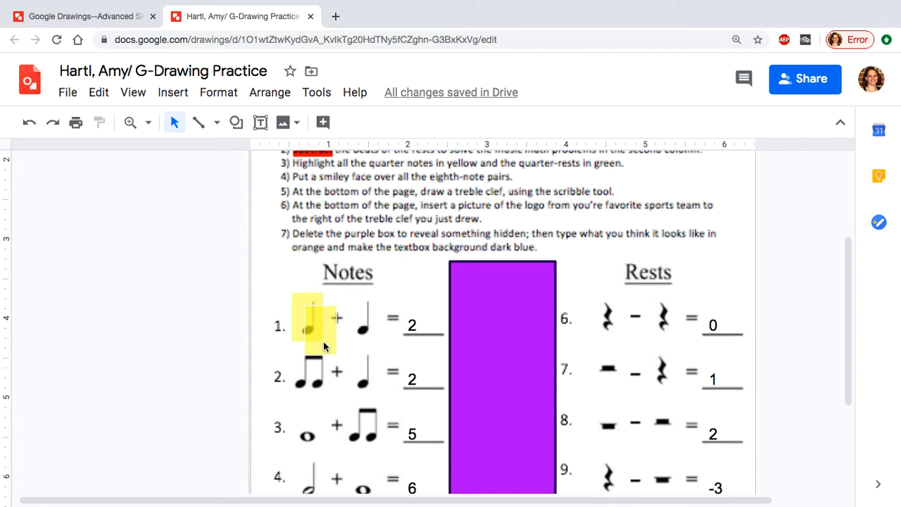
{"action": "left_click", "coordinate": [320, 341]}
{"action": "left_click_drag", "start_coordinate": [323, 347], "coordinate": [380, 333]}
Step: Paste another yellow highlight rectangle and place it over the quarter note in problem 2
{"action": "left_click_drag", "start_coordinate": [850, 335], "coordinate": [812, 374]}
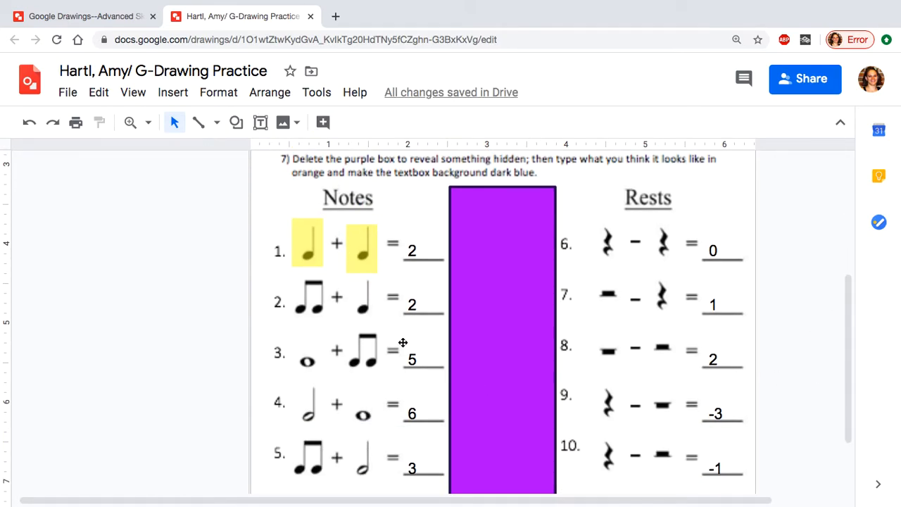
{"action": "key", "text": "ctrl+v"}
{"action": "left_click_drag", "start_coordinate": [328, 274], "coordinate": [363, 304]}
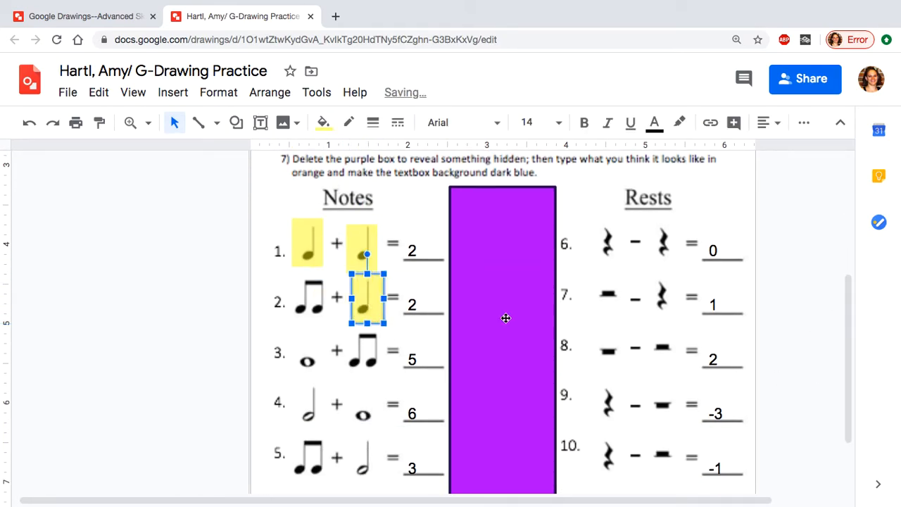
Step: Align the yellow highlight rectangle over the second quarter note in problem 1
{"action": "left_click_drag", "start_coordinate": [359, 239], "coordinate": [363, 233]}
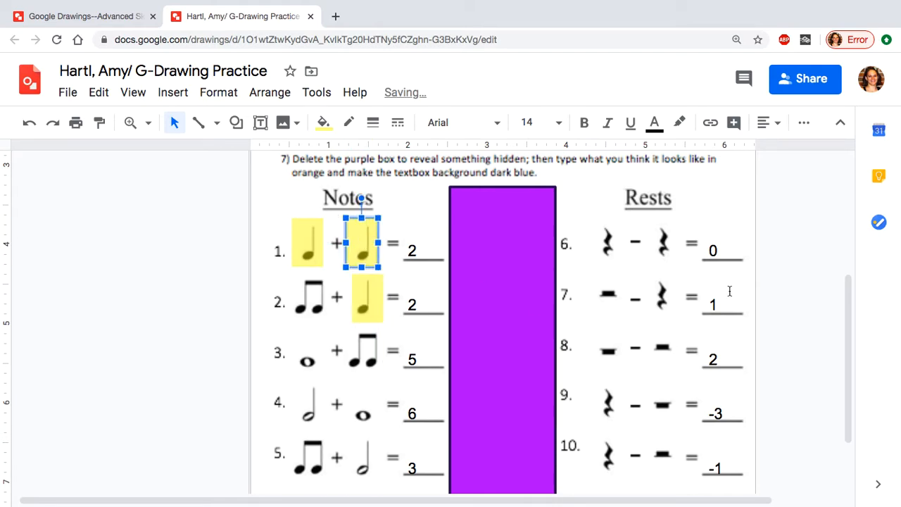
{"action": "left_click", "coordinate": [786, 287]}
{"action": "scroll", "coordinate": [785, 287], "scroll_direction": "down", "scroll_amount": 2}
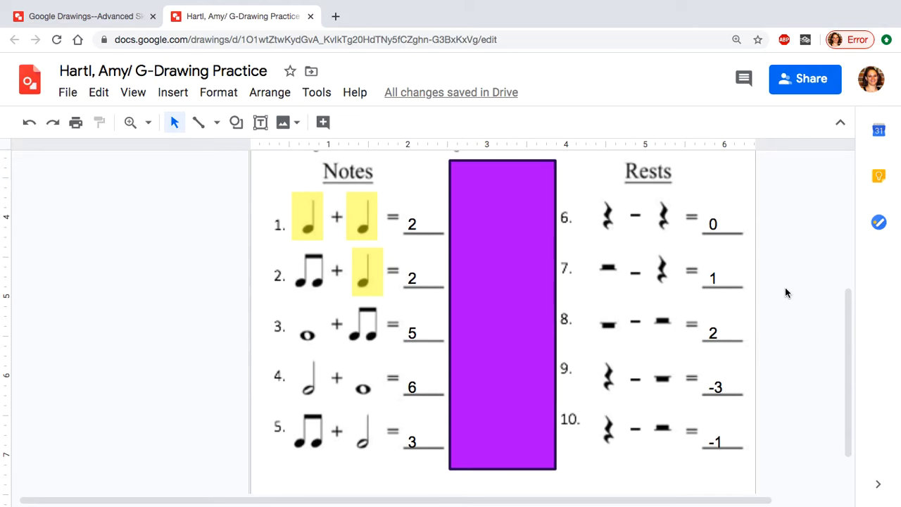
Step: Duplicate the yellow highlight rectangle from problem 1 and place the copy over problem 6's first quarter rest
{"action": "scroll", "coordinate": [787, 293], "scroll_direction": "up", "scroll_amount": 3}
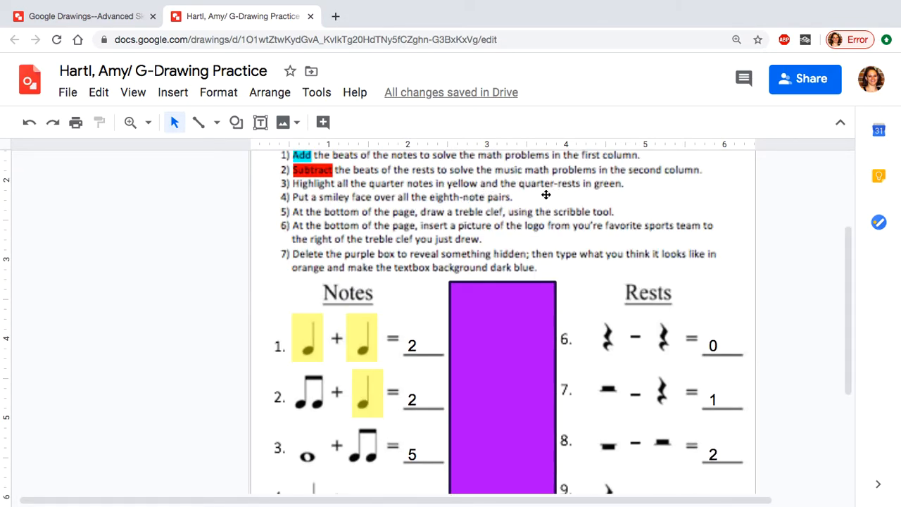
{"action": "scroll", "coordinate": [803, 318], "scroll_direction": "down", "scroll_amount": 2}
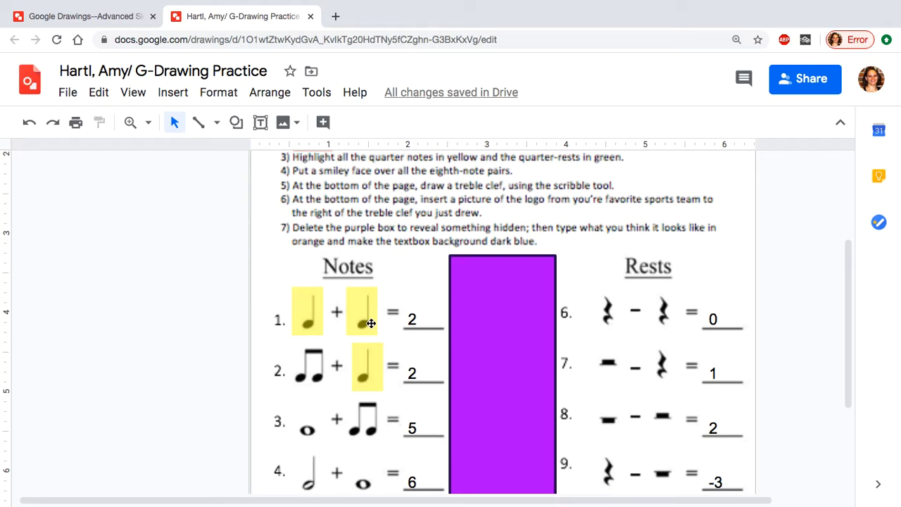
{"action": "left_click", "coordinate": [371, 323]}
{"action": "left_click_drag", "start_coordinate": [355, 347], "coordinate": [614, 312]}
Step: Fill the rectangle over problem 6's first quarter rest with bright green, made semi-transparent with the custom color #00ff007f
{"action": "left_click", "coordinate": [324, 122]}
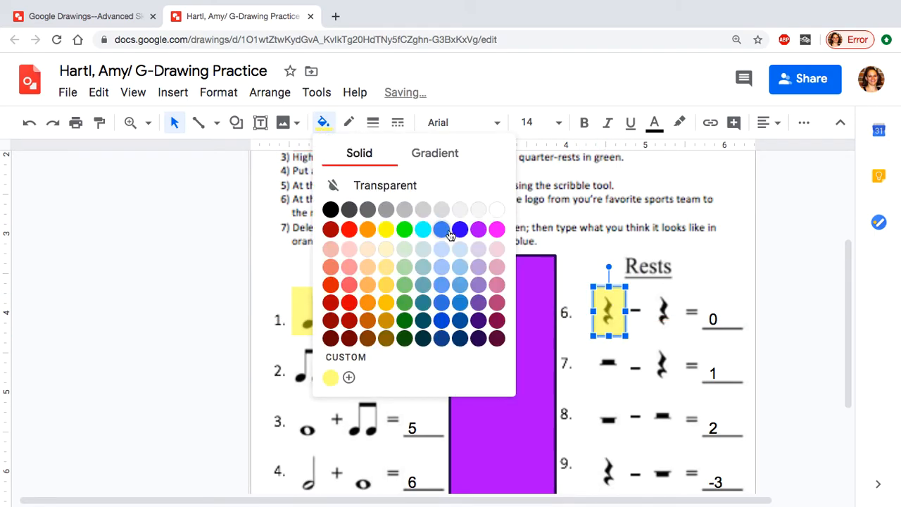
{"action": "left_click", "coordinate": [404, 229]}
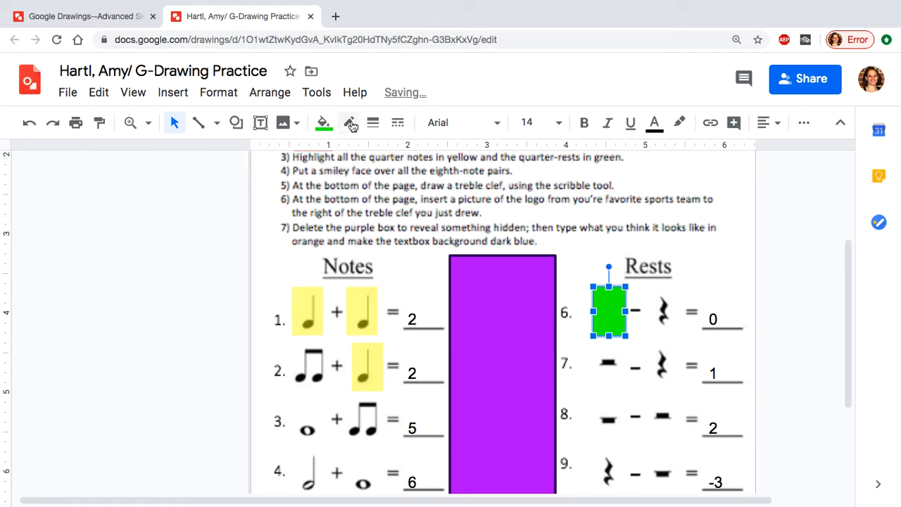
{"action": "left_click", "coordinate": [324, 122]}
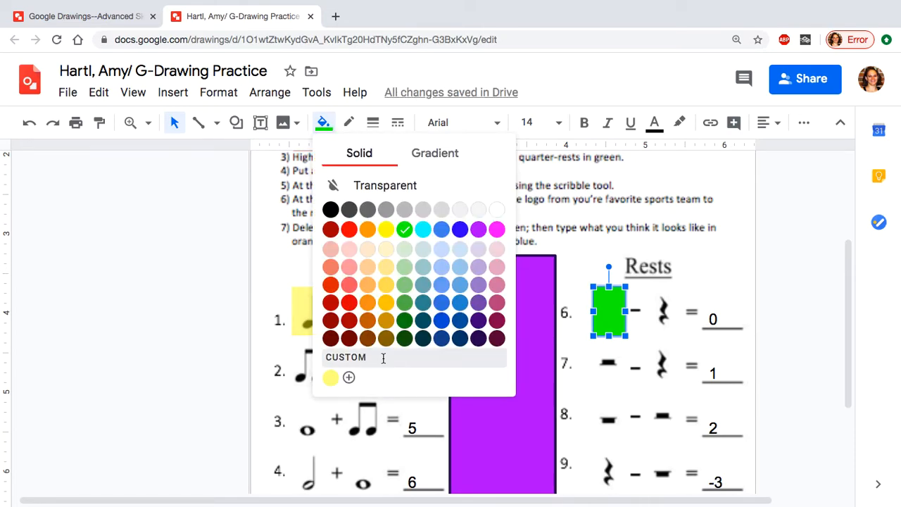
{"action": "left_click", "coordinate": [383, 359]}
{"action": "left_click", "coordinate": [446, 374]}
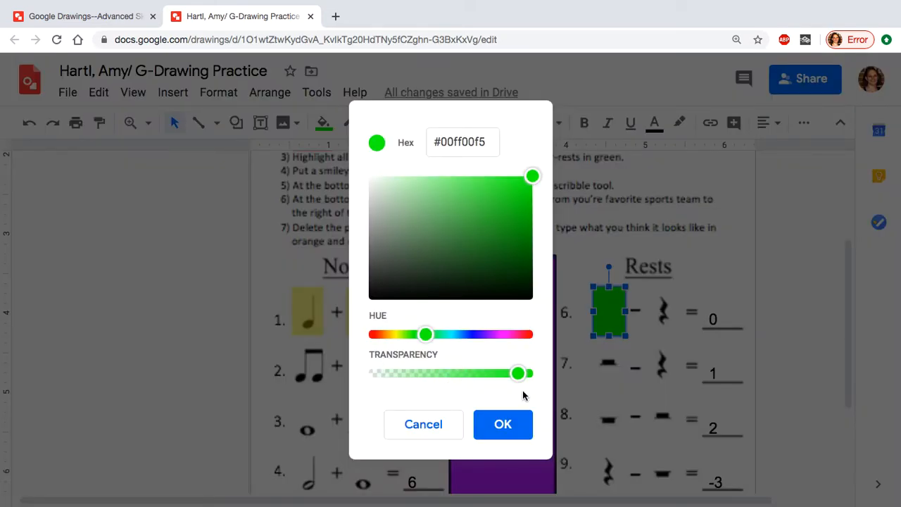
{"action": "left_click_drag", "start_coordinate": [487, 374], "coordinate": [451, 383]}
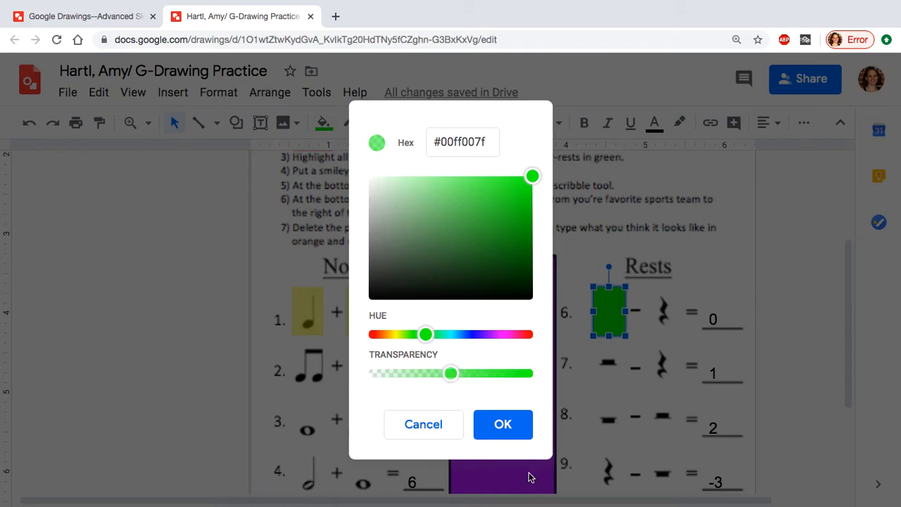
{"action": "left_click", "coordinate": [499, 431]}
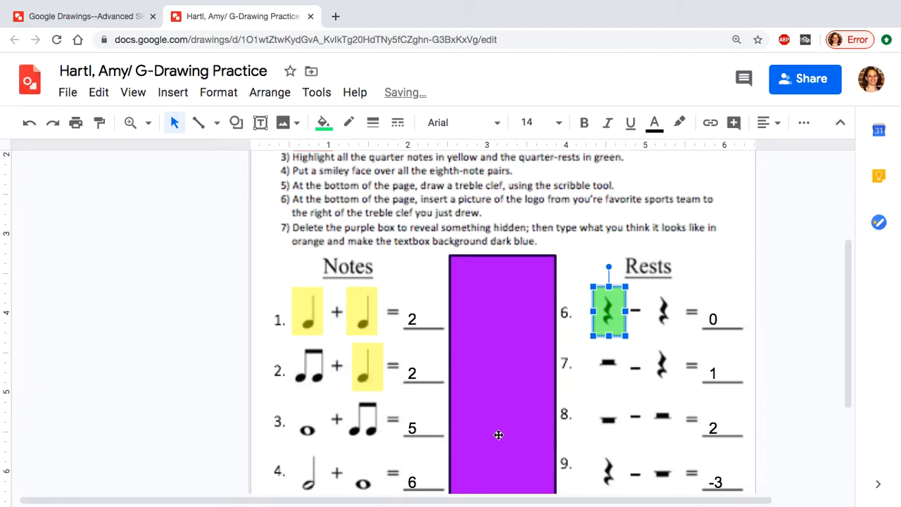
{"action": "left_click", "coordinate": [789, 320]}
Step: Copy the green highlight rectangle and place the duplicate over the second quarter rest in problem 6
{"action": "scroll", "coordinate": [788, 320], "scroll_direction": "down", "scroll_amount": 2}
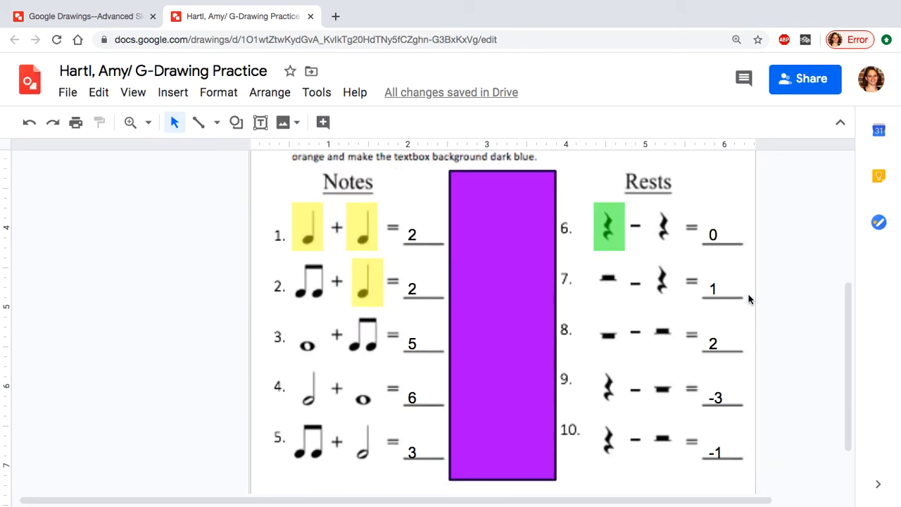
{"action": "left_click", "coordinate": [601, 245]}
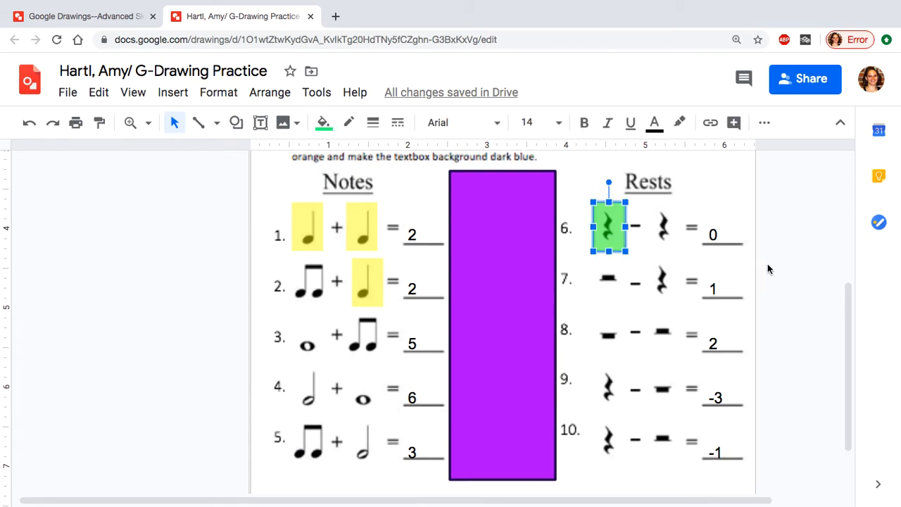
{"action": "left_click", "coordinate": [733, 257]}
{"action": "key", "text": "ctrl+v"}
{"action": "left_click_drag", "start_coordinate": [630, 243], "coordinate": [671, 230]}
{"action": "left_click", "coordinate": [807, 261]}
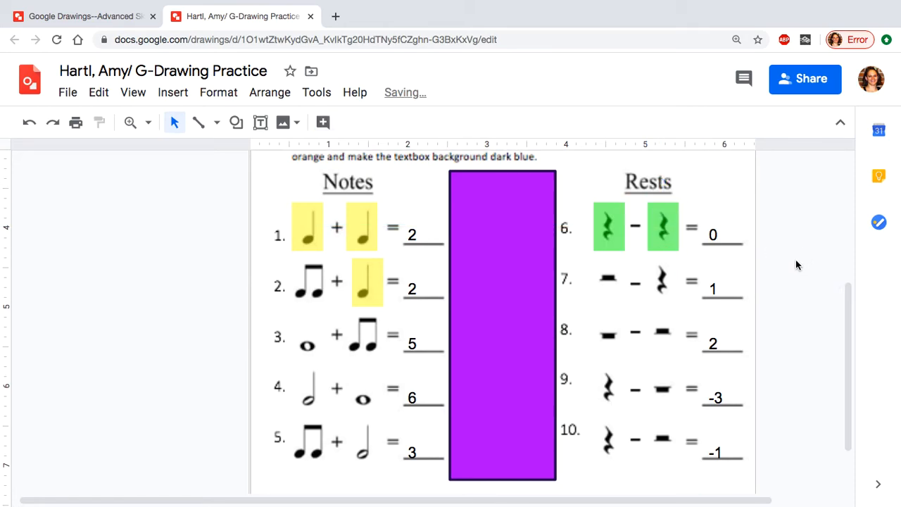
Step: Paste another green highlight rectangle and place it over the quarter rest in problem 7
{"action": "key", "text": "ctrl+v"}
{"action": "left_click_drag", "start_coordinate": [636, 261], "coordinate": [662, 293]}
{"action": "left_click", "coordinate": [768, 296]}
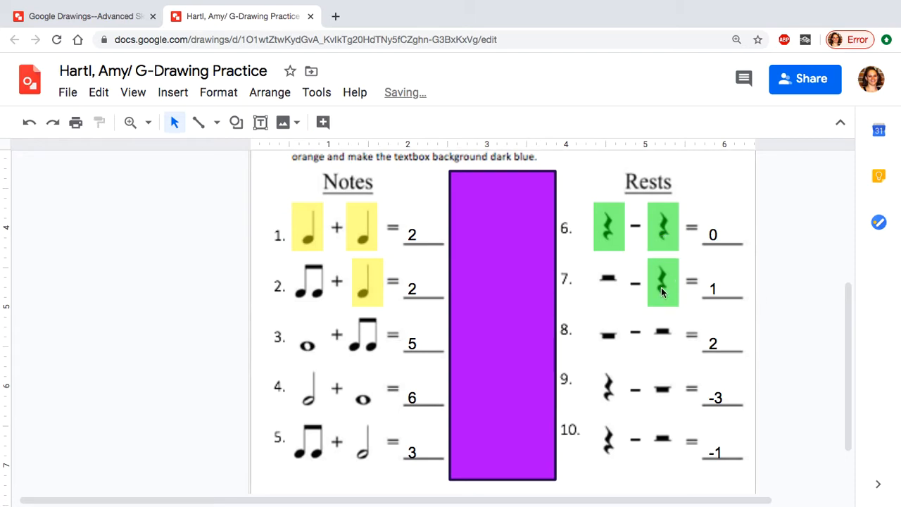
Step: Copy problem 7's green highlight rectangle and place the duplicate over the quarter rest in problem 9
{"action": "left_click", "coordinate": [661, 287]}
{"action": "right_click", "coordinate": [662, 290]}
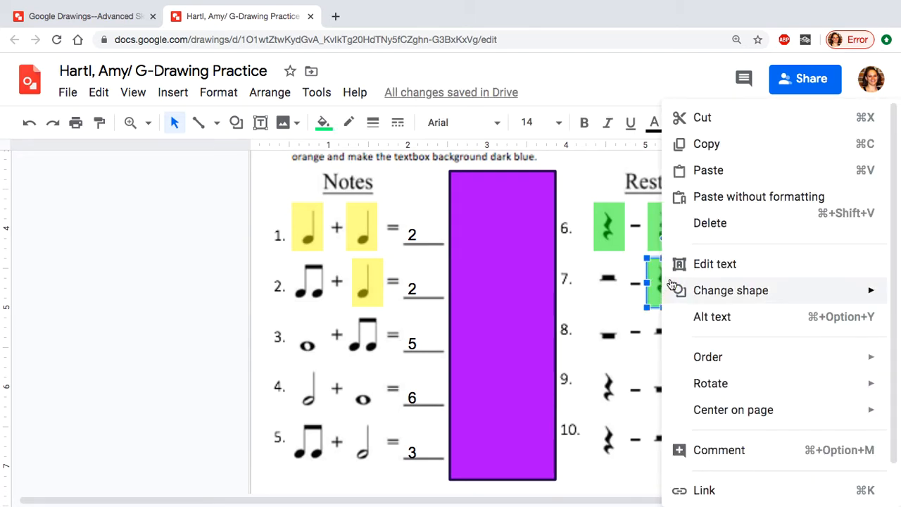
{"action": "left_click", "coordinate": [706, 149]}
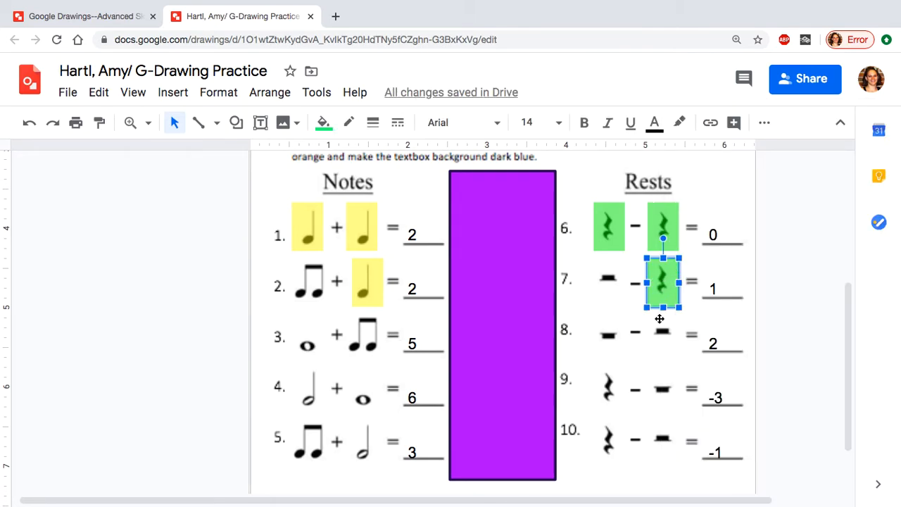
{"action": "left_click", "coordinate": [783, 325]}
{"action": "right_click", "coordinate": [776, 317]}
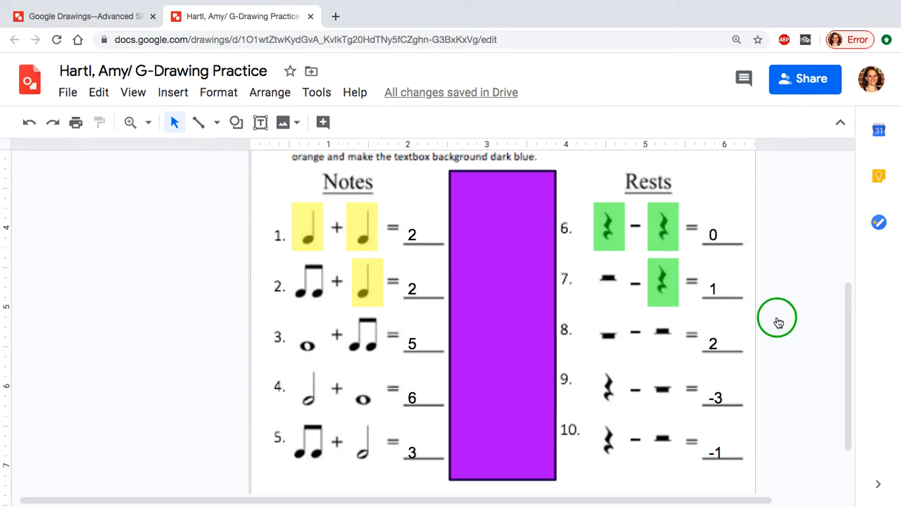
{"action": "left_click", "coordinate": [789, 294]}
{"action": "left_click_drag", "start_coordinate": [674, 303], "coordinate": [609, 391]}
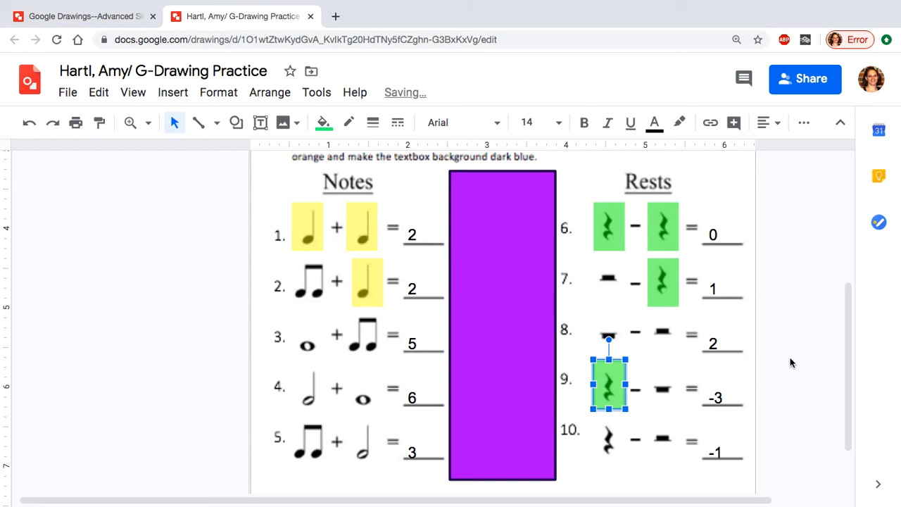
{"action": "left_click", "coordinate": [787, 355]}
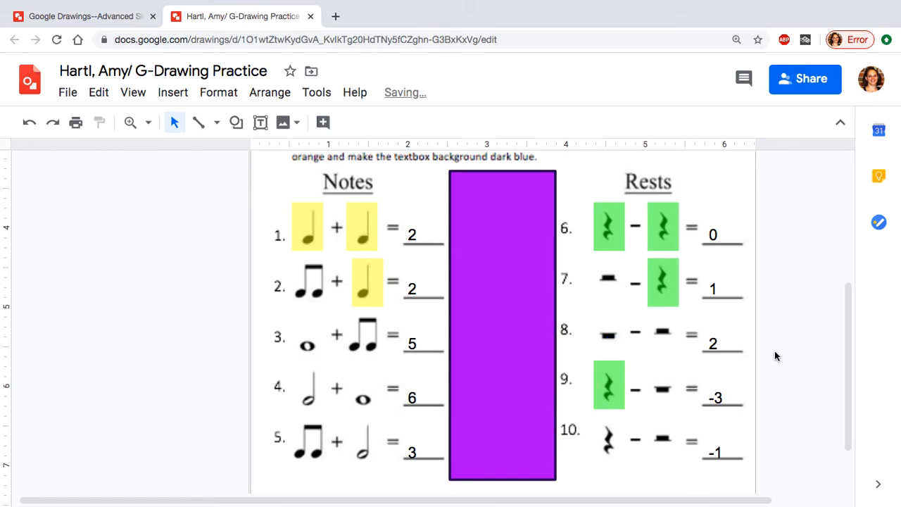
Step: Paste another green highlight rectangle and place it over the quarter rest in problem 10
{"action": "key", "text": "ctrl+v"}
{"action": "scroll", "coordinate": [740, 303], "scroll_direction": "down", "scroll_amount": 2}
{"action": "left_click_drag", "start_coordinate": [705, 267], "coordinate": [612, 378]}
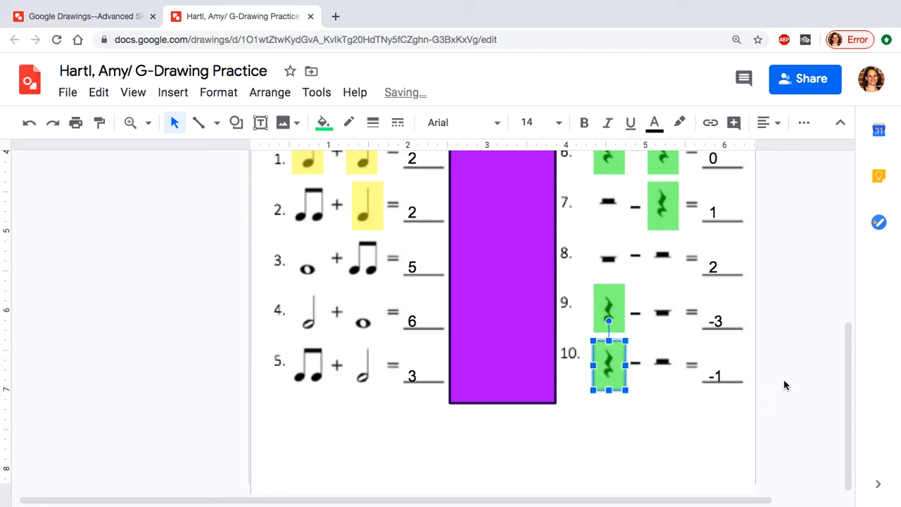
{"action": "left_click", "coordinate": [786, 384]}
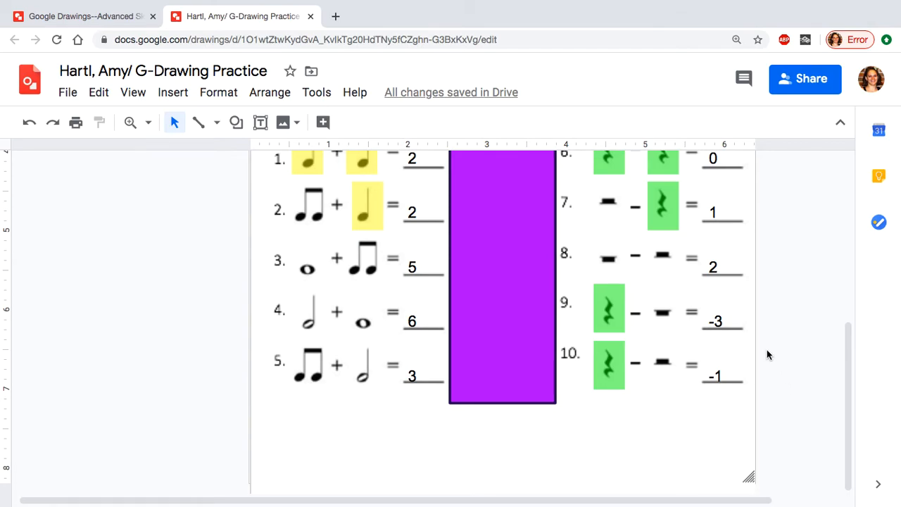
{"action": "scroll", "coordinate": [767, 349], "scroll_direction": "up", "scroll_amount": 1}
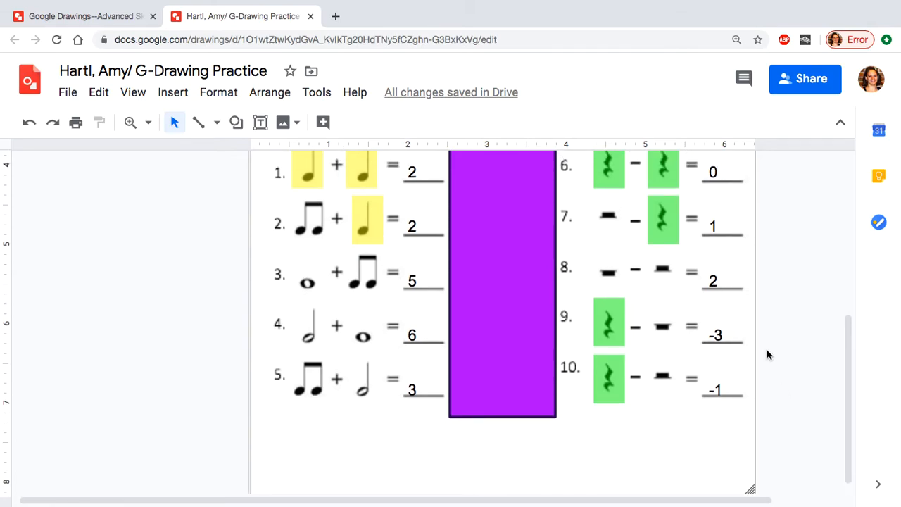
{"action": "left_click", "coordinate": [611, 383]}
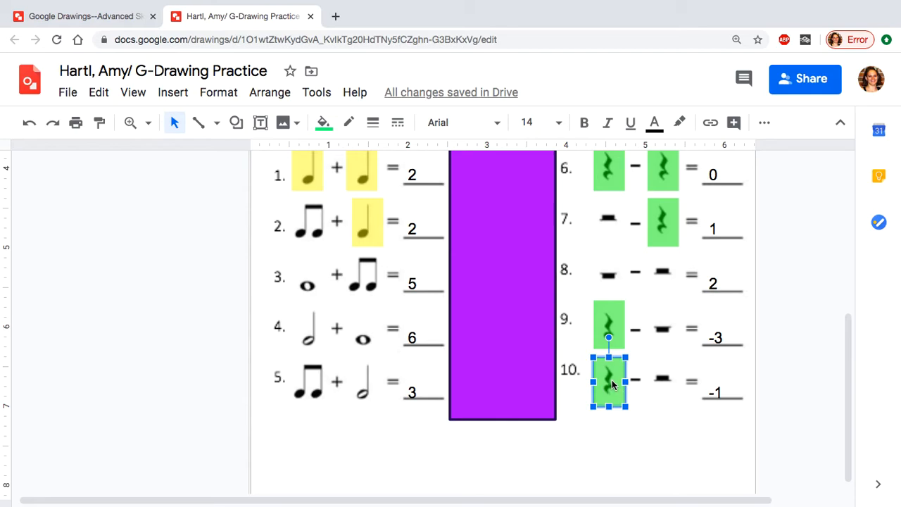
{"action": "right_click", "coordinate": [611, 383]}
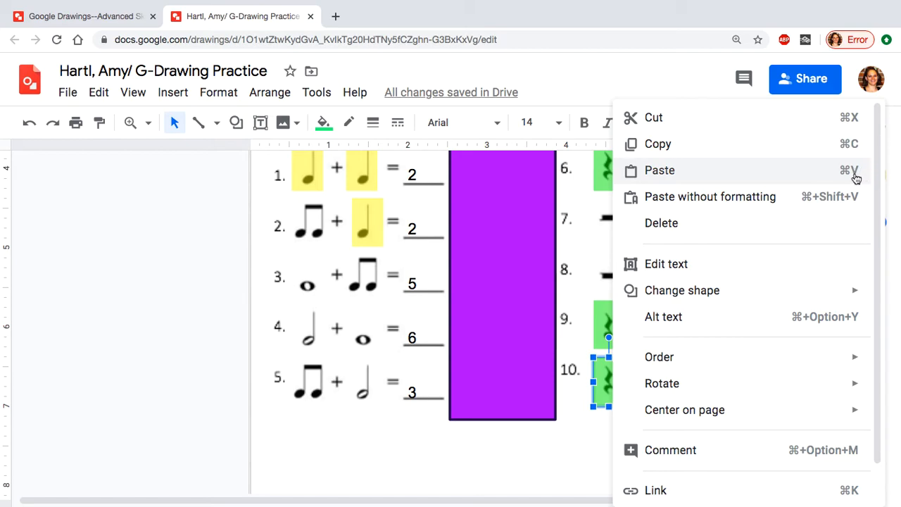
{"action": "left_click", "coordinate": [139, 364]}
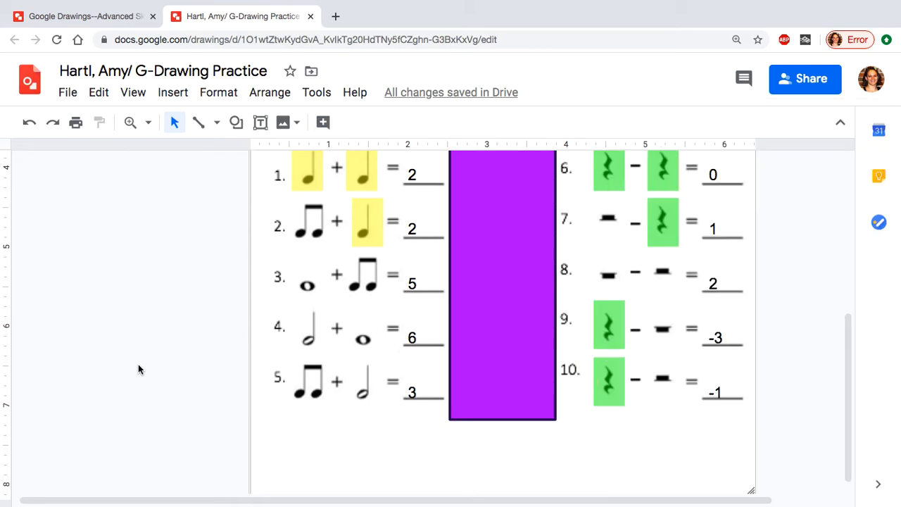
Step: Draw a small smiley face shape below problem 5 and move it over that problem's eighth-note pair
{"action": "scroll", "coordinate": [766, 294], "scroll_direction": "up", "scroll_amount": 5}
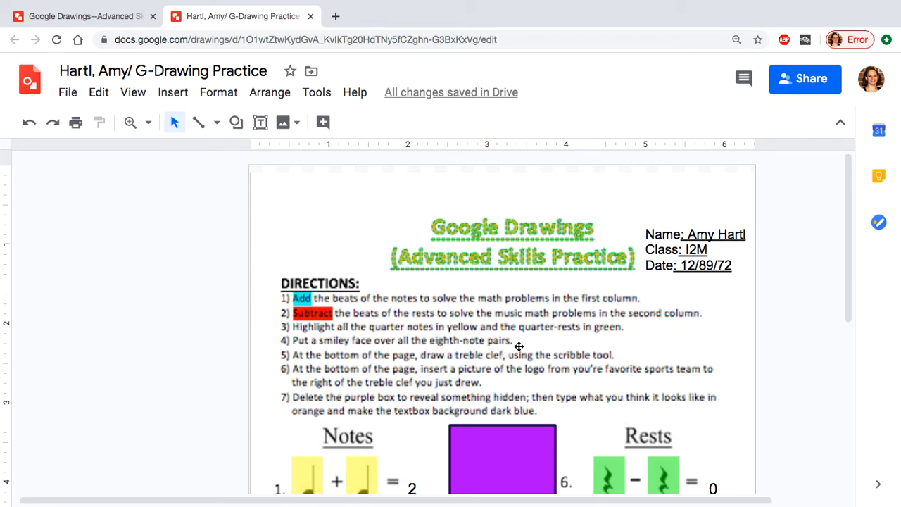
{"action": "scroll", "coordinate": [593, 350], "scroll_direction": "down", "scroll_amount": 5}
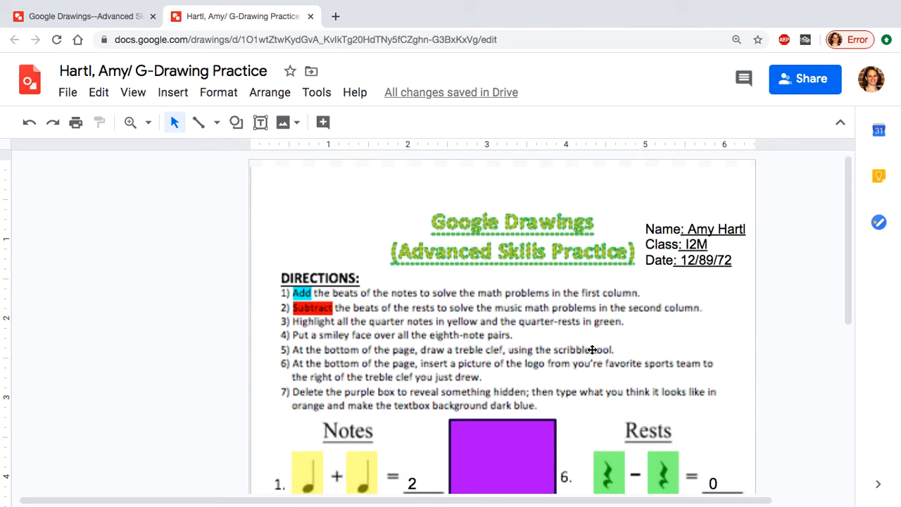
{"action": "scroll", "coordinate": [390, 335], "scroll_direction": "down", "scroll_amount": 2}
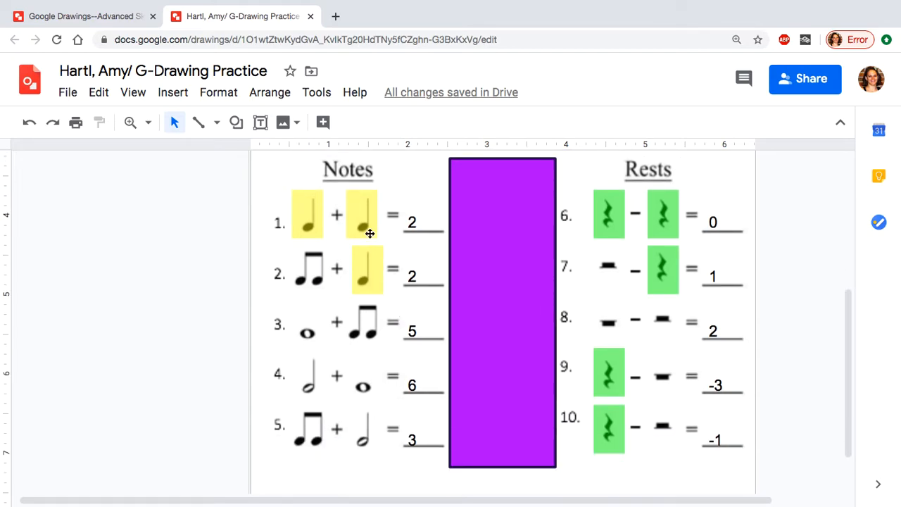
{"action": "left_click", "coordinate": [238, 122]}
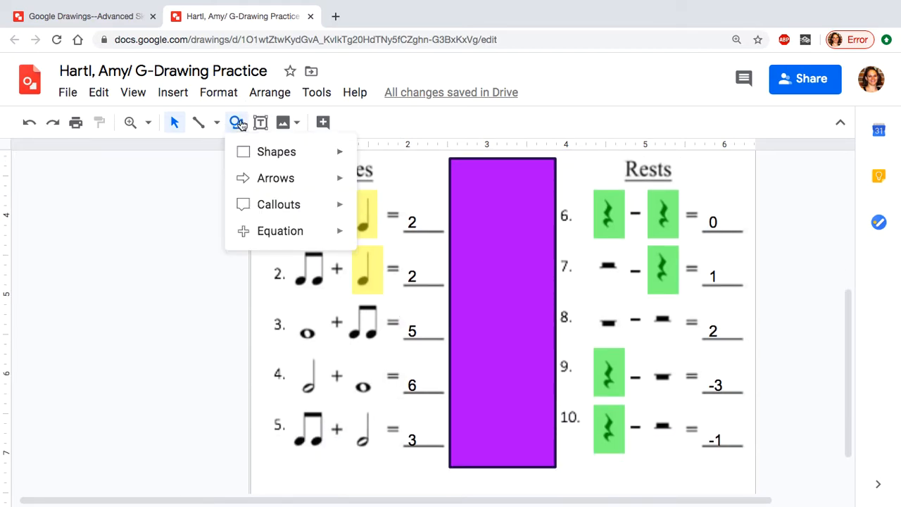
{"action": "mouse_move", "coordinate": [289, 159]}
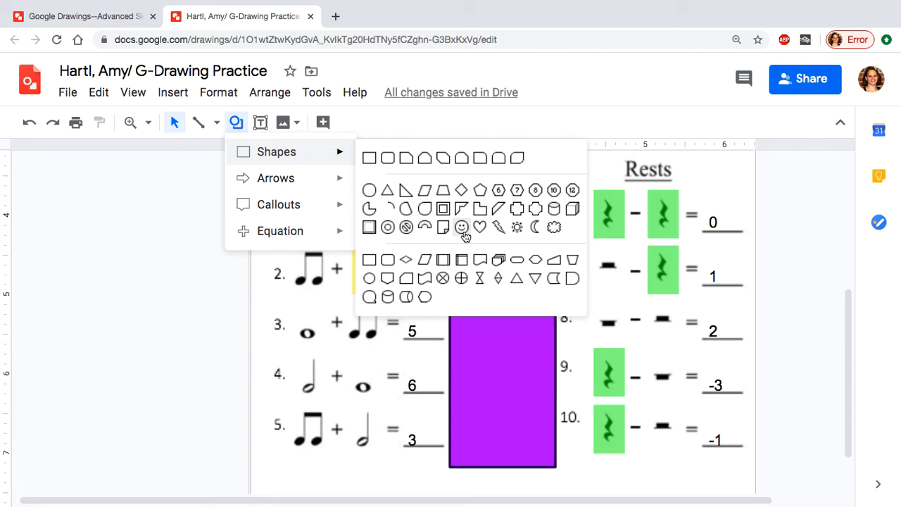
{"action": "mouse_move", "coordinate": [310, 211]}
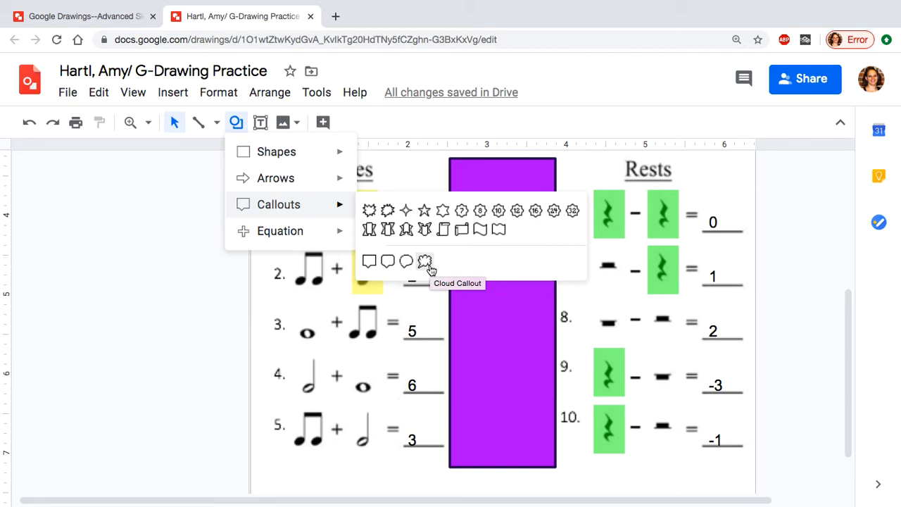
{"action": "mouse_move", "coordinate": [307, 238]}
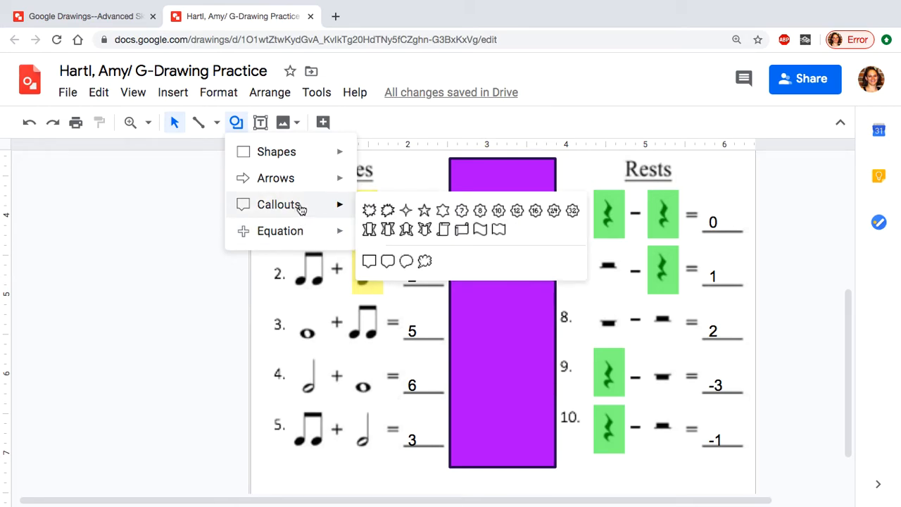
{"action": "mouse_move", "coordinate": [309, 177]}
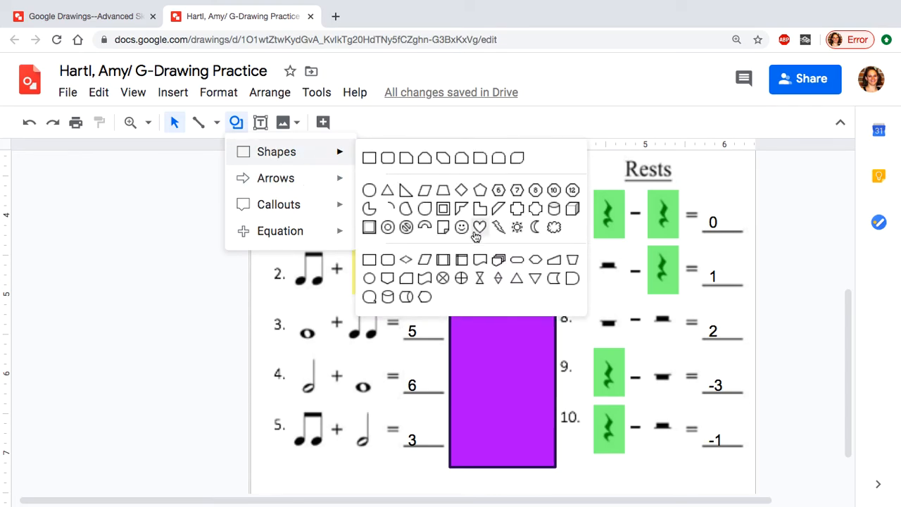
{"action": "left_click", "coordinate": [462, 227]}
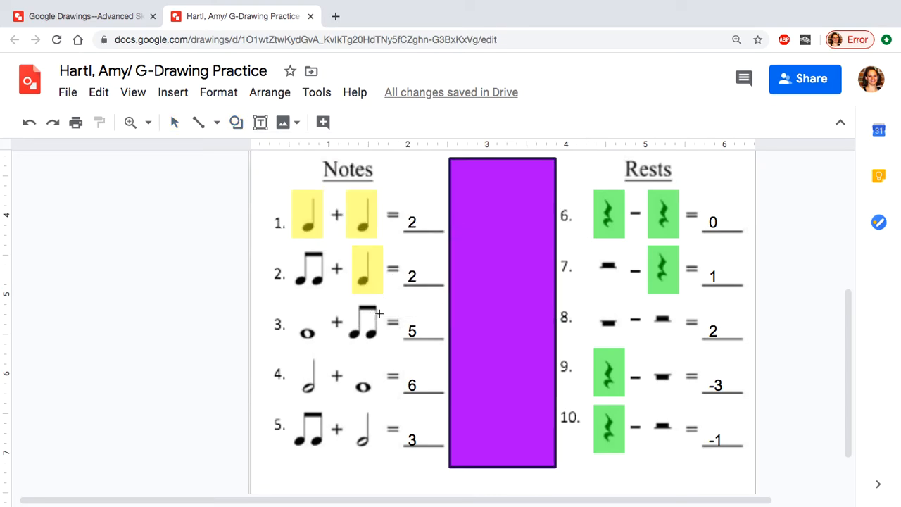
{"action": "scroll", "coordinate": [379, 313], "scroll_direction": "up", "scroll_amount": 4}
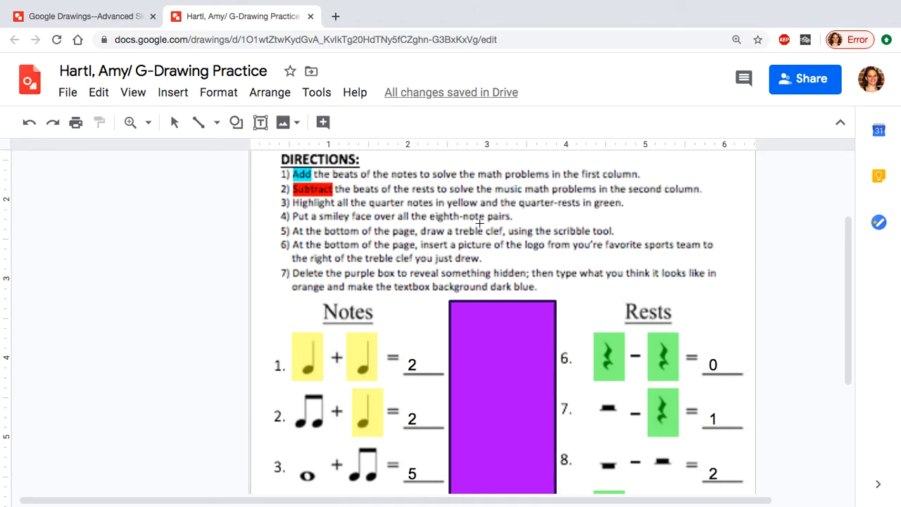
{"action": "scroll", "coordinate": [481, 224], "scroll_direction": "down", "scroll_amount": 4}
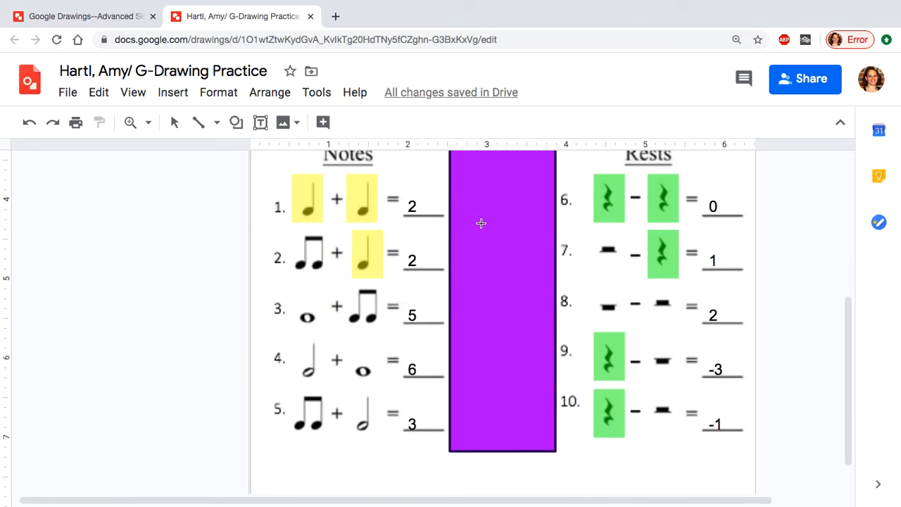
{"action": "scroll", "coordinate": [418, 453], "scroll_direction": "down", "scroll_amount": 1}
{"action": "left_click_drag", "start_coordinate": [354, 427], "coordinate": [390, 465]}
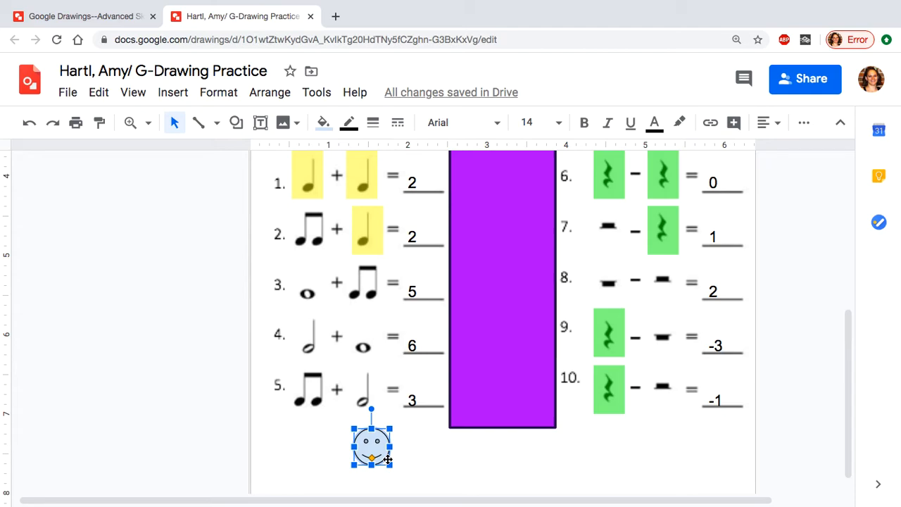
{"action": "left_click_drag", "start_coordinate": [388, 460], "coordinate": [327, 399]}
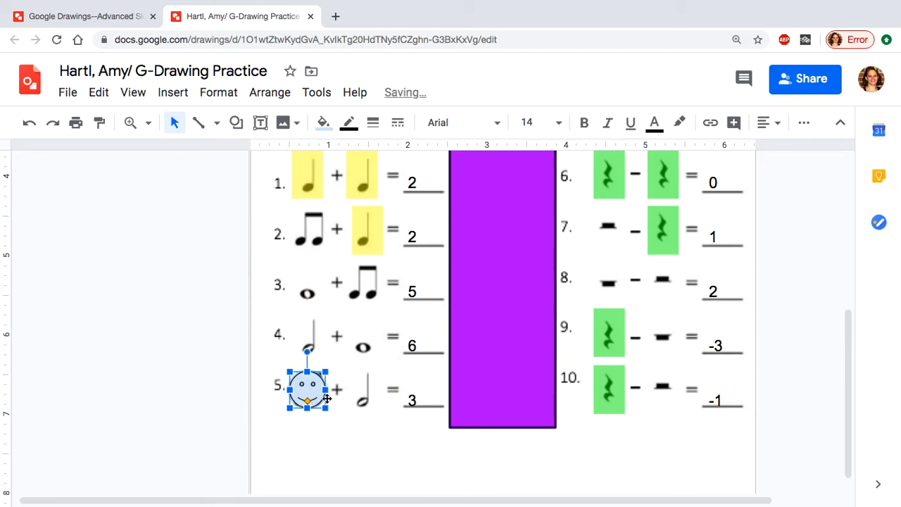
{"action": "left_click", "coordinate": [219, 349]}
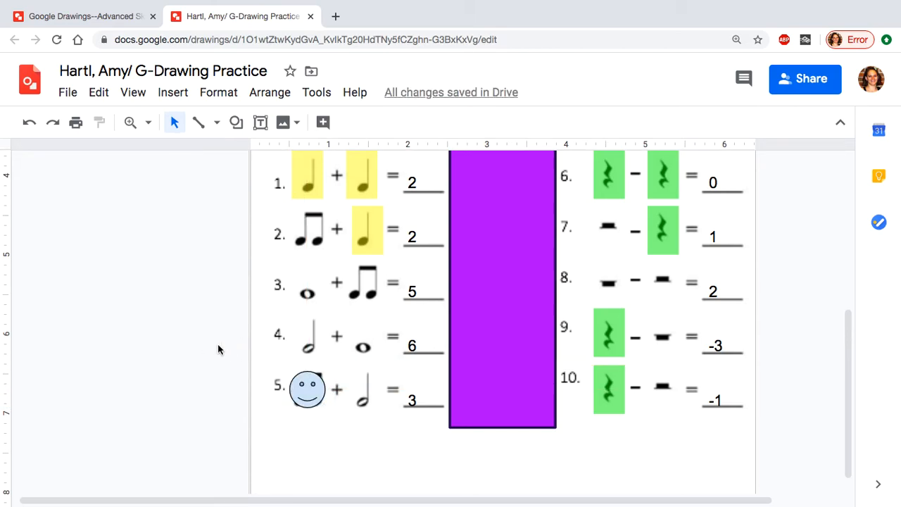
Step: Copy the smiley face and place duplicates over the eighth-note pairs in problems 3 and 2
{"action": "left_click", "coordinate": [305, 392]}
{"action": "left_click_drag", "start_coordinate": [316, 397], "coordinate": [374, 286]}
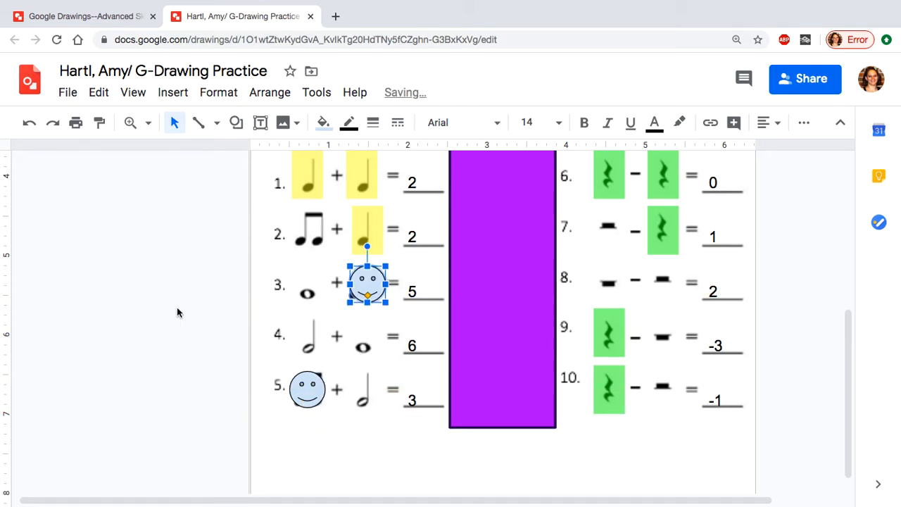
{"action": "left_click", "coordinate": [178, 309]}
{"action": "key", "text": "ctrl+v"}
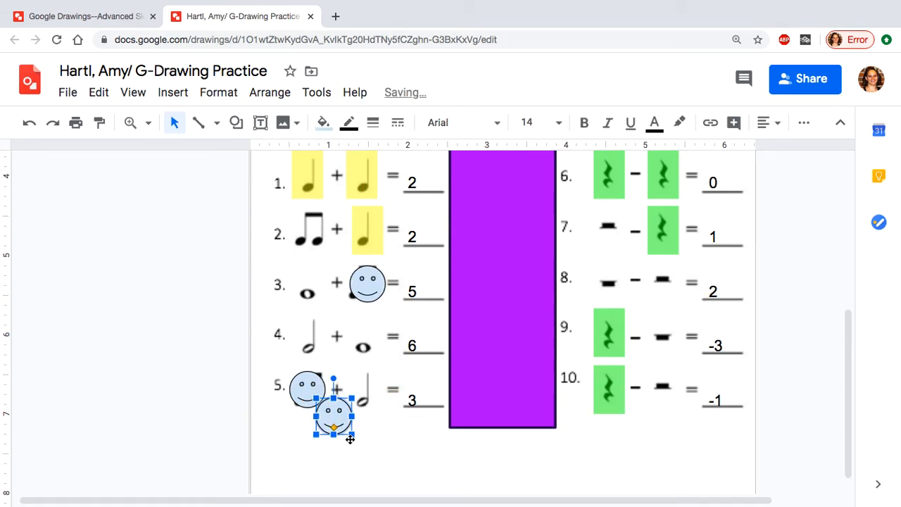
{"action": "left_click_drag", "start_coordinate": [338, 422], "coordinate": [314, 235]}
{"action": "left_click", "coordinate": [175, 262]}
Step: Draw a treble clef freehand with the Scribble tool in the blank space below problem 5
{"action": "scroll", "coordinate": [376, 307], "scroll_direction": "up", "scroll_amount": 3}
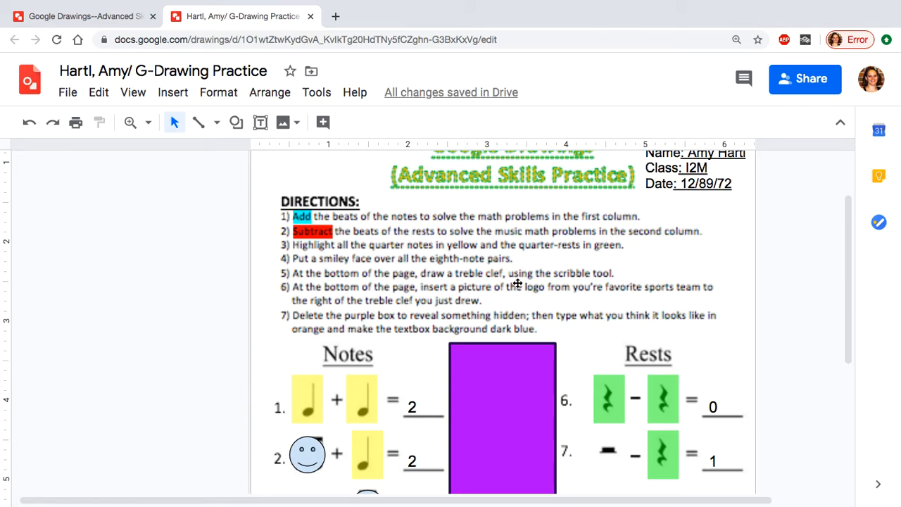
{"action": "scroll", "coordinate": [455, 283], "scroll_direction": "down", "scroll_amount": 4}
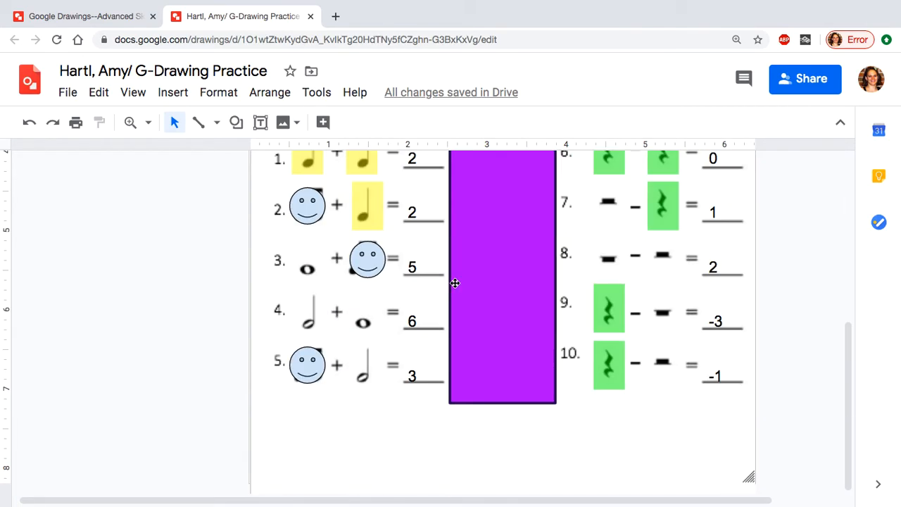
{"action": "left_click", "coordinate": [215, 124]}
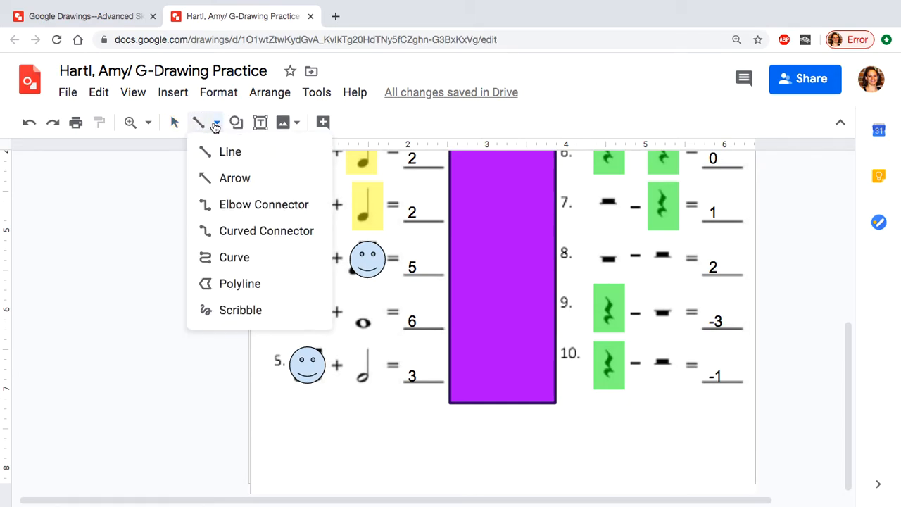
{"action": "left_click", "coordinate": [230, 311]}
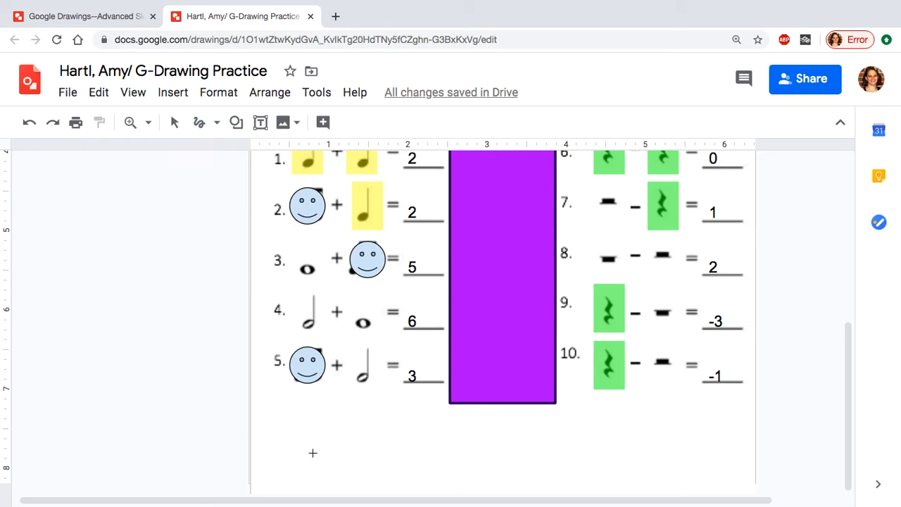
{"action": "mouse_move", "coordinate": [332, 476]}
{"action": "left_mouse_down"}
{"action": "mouse_move", "coordinate": [352, 491]}
{"action": "mouse_move", "coordinate": [359, 394]}
{"action": "mouse_move", "coordinate": [370, 409]}
{"action": "mouse_move", "coordinate": [344, 439]}
{"action": "mouse_move", "coordinate": [354, 459]}
{"action": "mouse_move", "coordinate": [370, 464]}
{"action": "mouse_move", "coordinate": [353, 448]}
{"action": "left_mouse_up"}
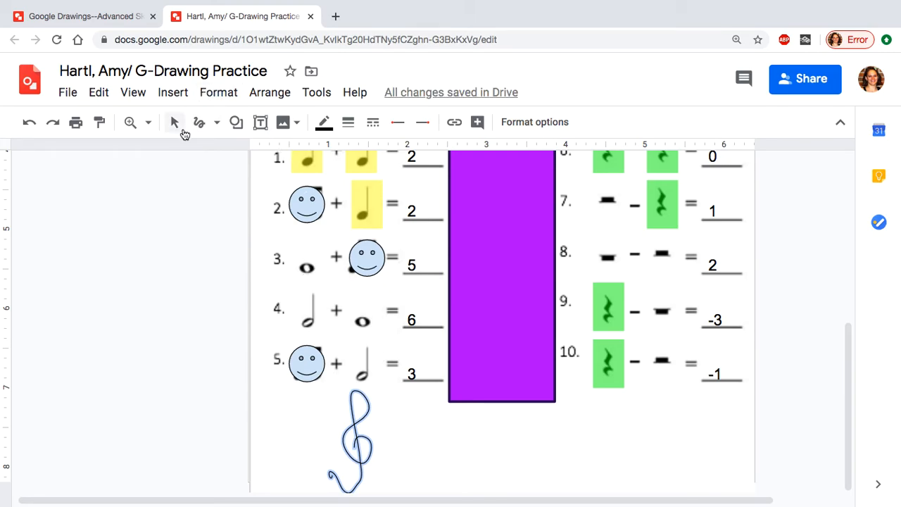
Step: Shrink the treble clef and position it below the answer line of problem 5 so it fits on the page
{"action": "left_click", "coordinate": [176, 125]}
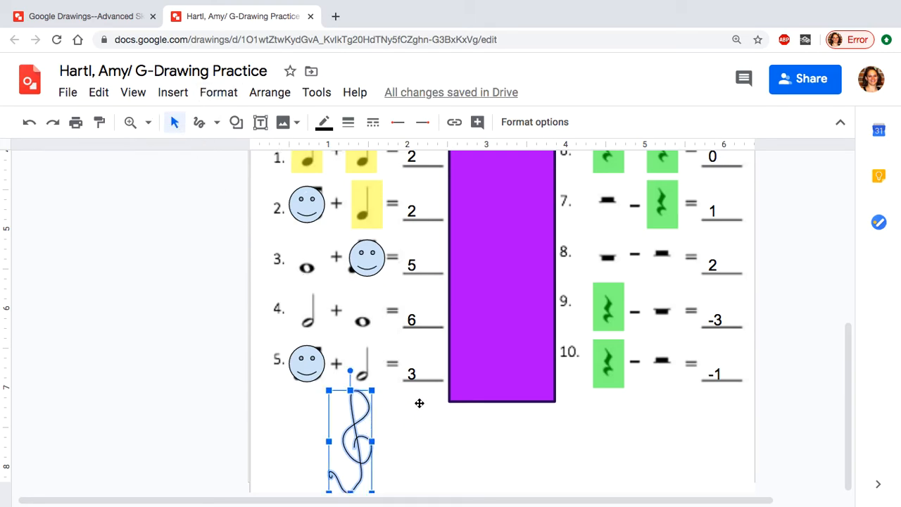
{"action": "left_click_drag", "start_coordinate": [364, 451], "coordinate": [419, 452]}
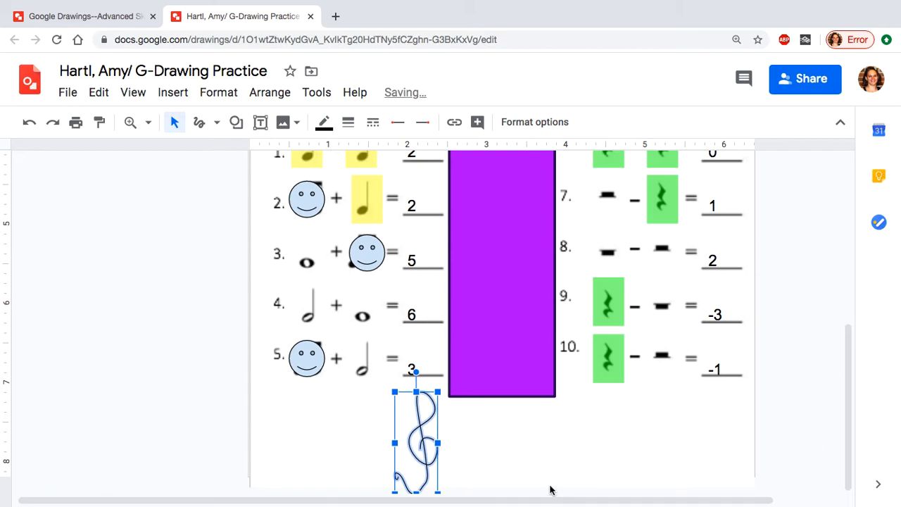
{"action": "left_click_drag", "start_coordinate": [395, 392], "coordinate": [414, 424]}
{"action": "left_click_drag", "start_coordinate": [431, 470], "coordinate": [410, 454]}
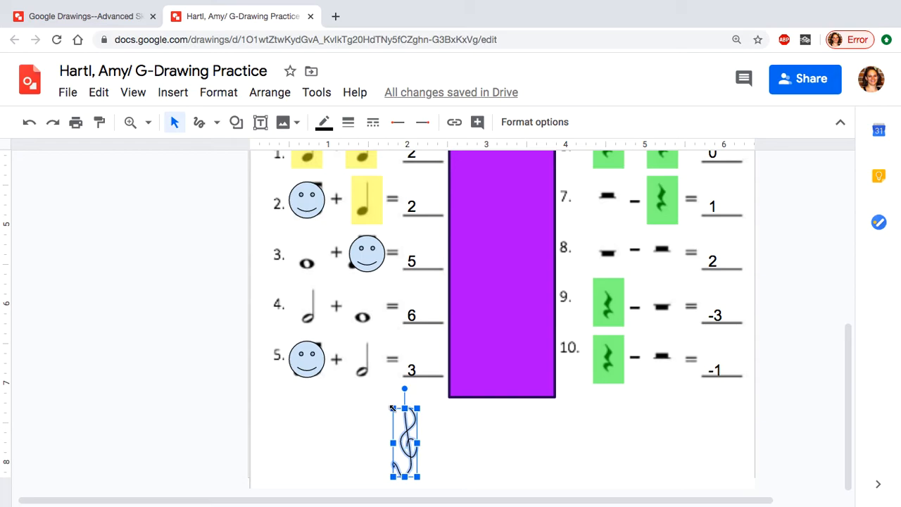
{"action": "mouse_move", "coordinate": [392, 408]}
{"action": "left_mouse_down"}
{"action": "mouse_move", "coordinate": [364, 380]}
{"action": "mouse_move", "coordinate": [398, 414]}
{"action": "mouse_move", "coordinate": [420, 402]}
{"action": "mouse_move", "coordinate": [409, 408]}
{"action": "mouse_move", "coordinate": [435, 407]}
{"action": "mouse_move", "coordinate": [384, 413]}
{"action": "mouse_move", "coordinate": [378, 401]}
{"action": "left_mouse_up"}
{"action": "left_click", "coordinate": [820, 364]}
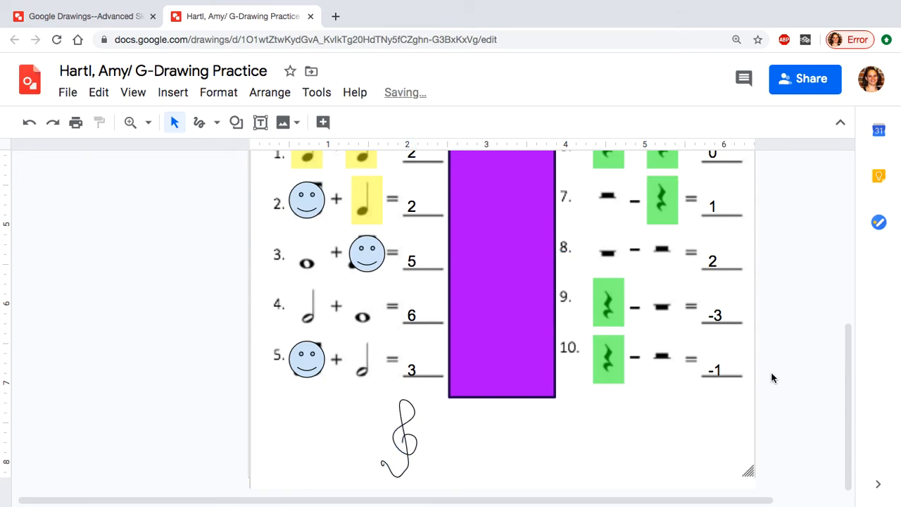
Step: Search the web for a "green bay packers logo" image and insert the second result into the drawing
{"action": "scroll", "coordinate": [435, 382], "scroll_direction": "up", "scroll_amount": 5}
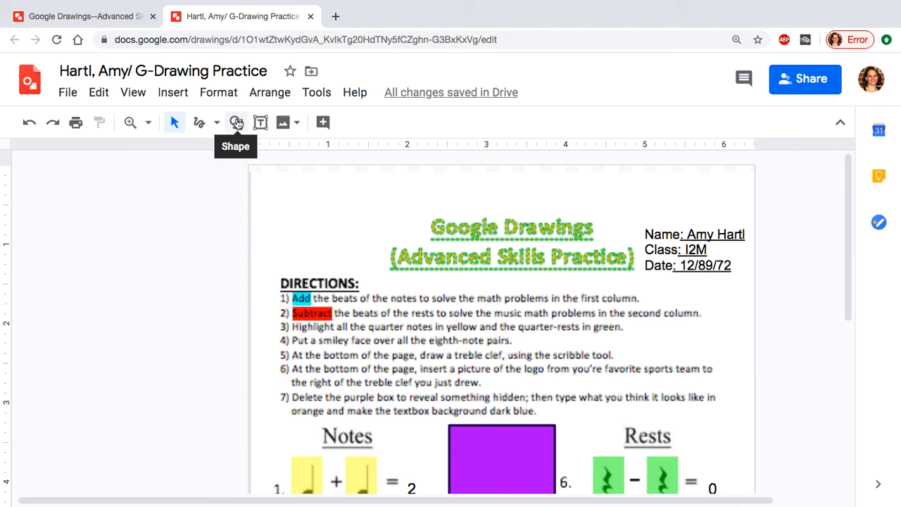
{"action": "left_click", "coordinate": [291, 124]}
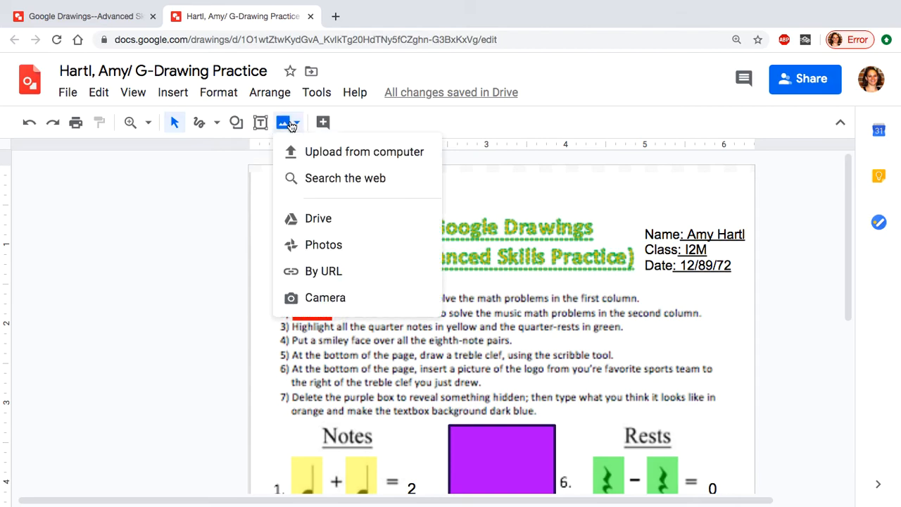
{"action": "left_click", "coordinate": [357, 184]}
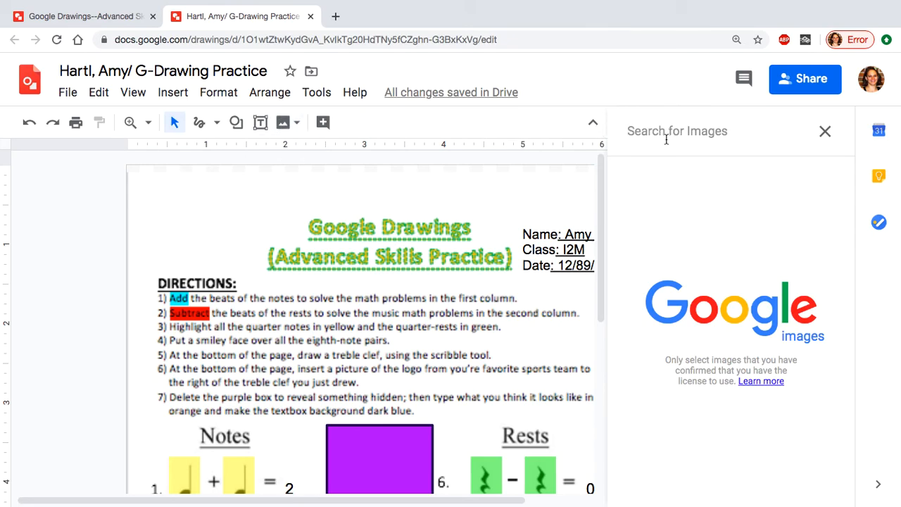
{"action": "type", "text": "green "}
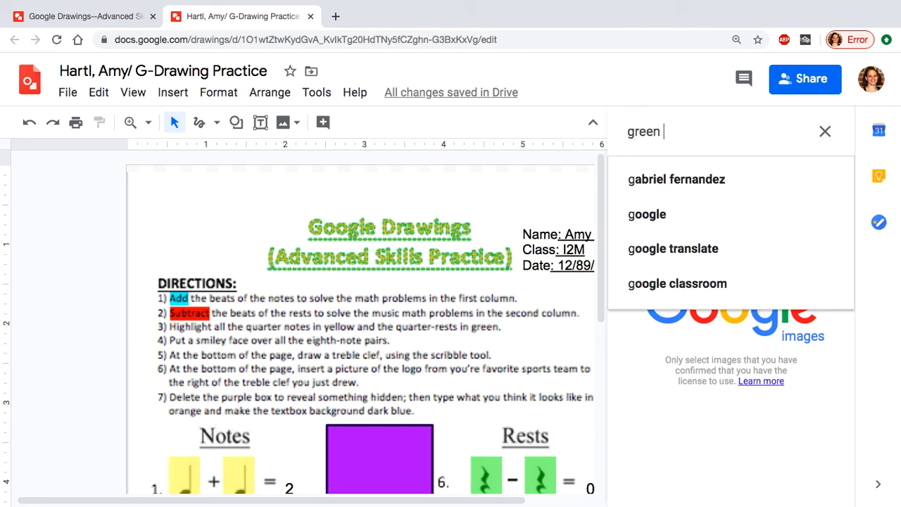
{"action": "type", "text": "bay packers logo"}
{"action": "key", "text": "Return"}
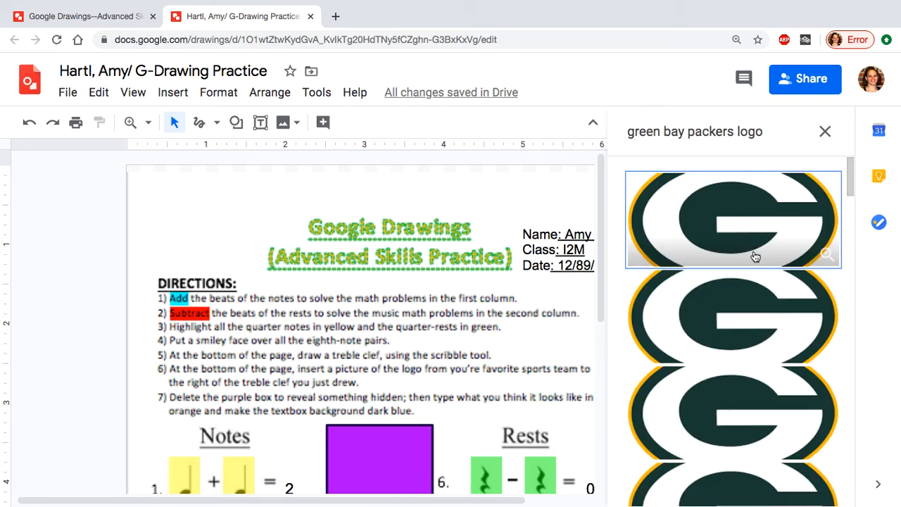
{"action": "left_click", "coordinate": [745, 340]}
{"action": "left_click", "coordinate": [813, 484]}
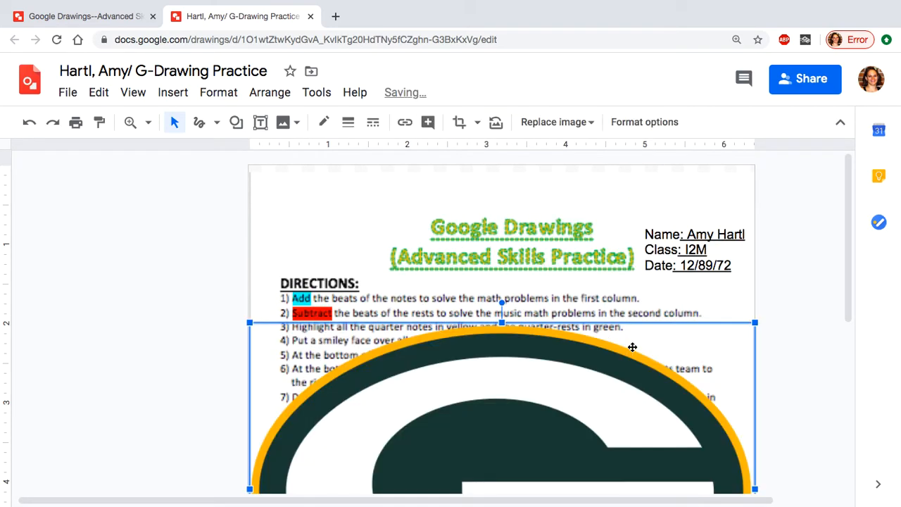
Step: Shrink the Packers logo and place it below problem 10, to the right of the treble clef
{"action": "left_click", "coordinate": [146, 124]}
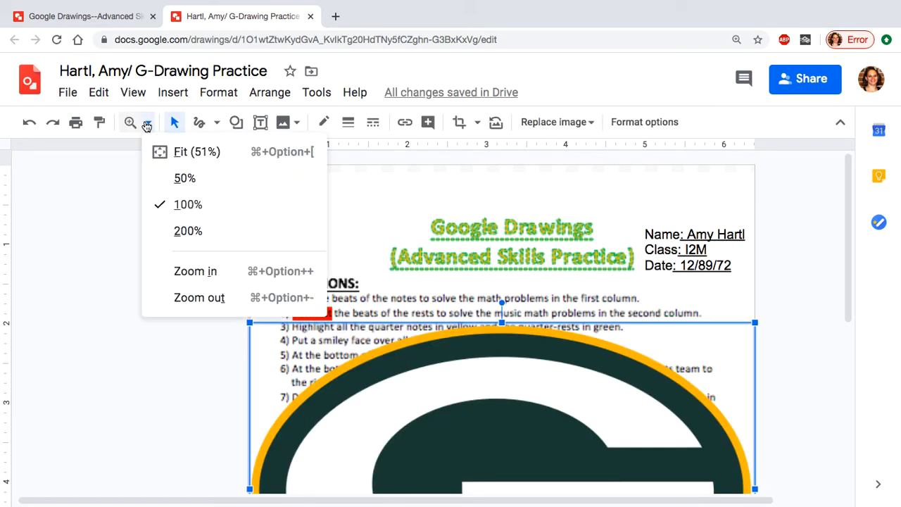
{"action": "left_click", "coordinate": [176, 176]}
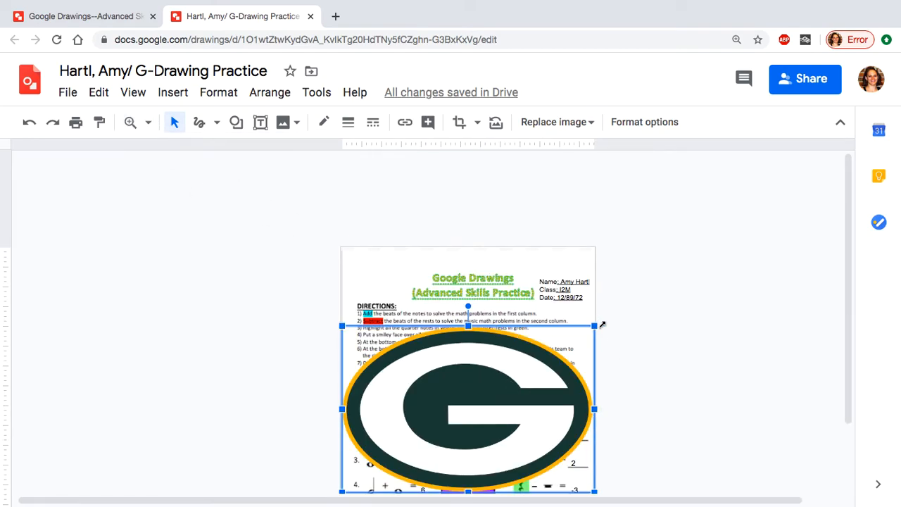
{"action": "left_click_drag", "start_coordinate": [595, 326], "coordinate": [403, 454]}
{"action": "scroll", "coordinate": [437, 434], "scroll_direction": "down", "scroll_amount": 2}
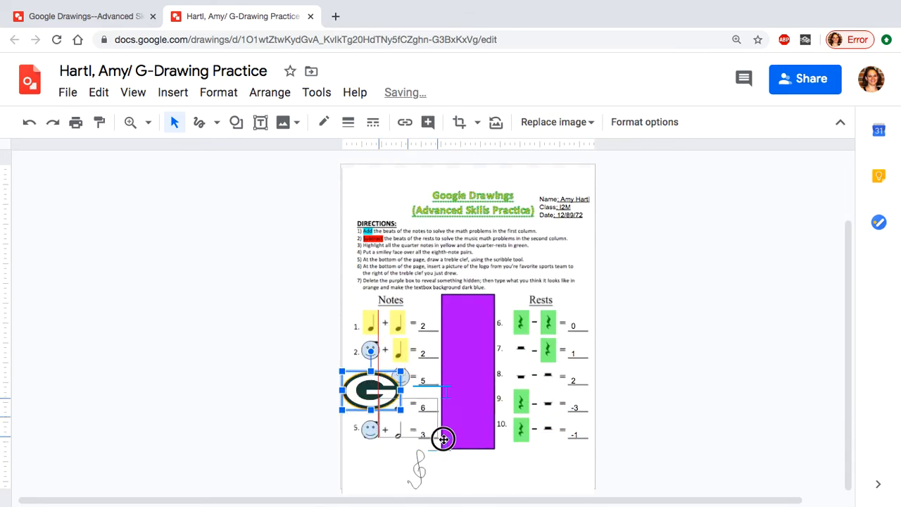
{"action": "mouse_move", "coordinate": [500, 469]}
{"action": "left_mouse_down"}
{"action": "mouse_move", "coordinate": [525, 467]}
{"action": "mouse_move", "coordinate": [505, 465]}
{"action": "mouse_move", "coordinate": [513, 470]}
{"action": "left_mouse_up"}
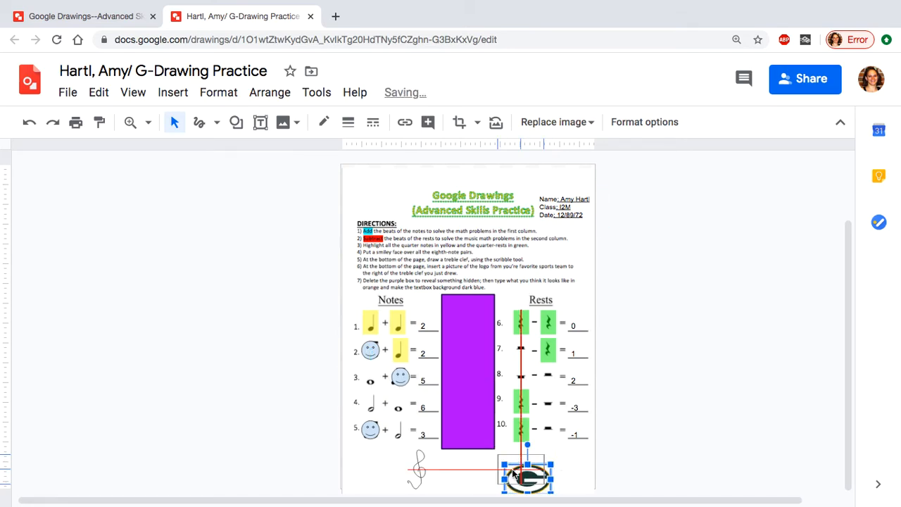
{"action": "left_click", "coordinate": [693, 314]}
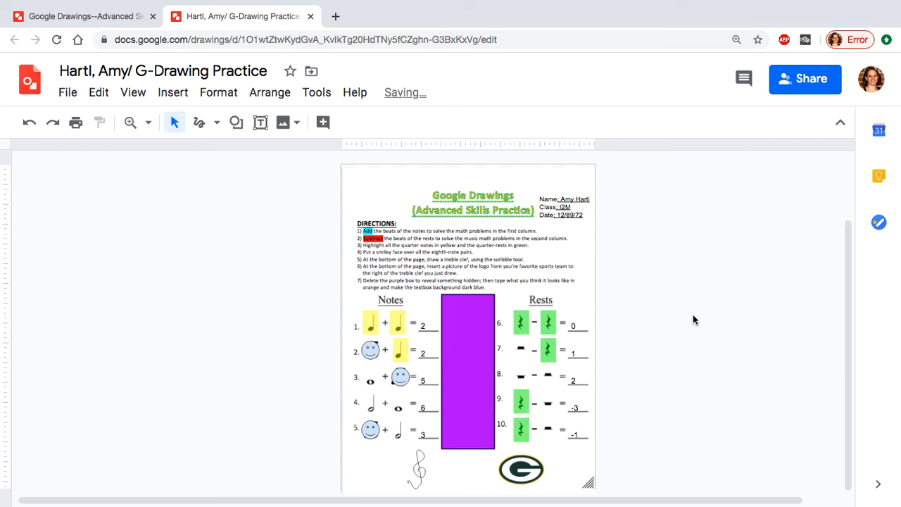
Step: Set the zoom back to 100% and read direction 7 about the purple box
{"action": "left_click", "coordinate": [134, 122]}
{"action": "left_click", "coordinate": [147, 122]}
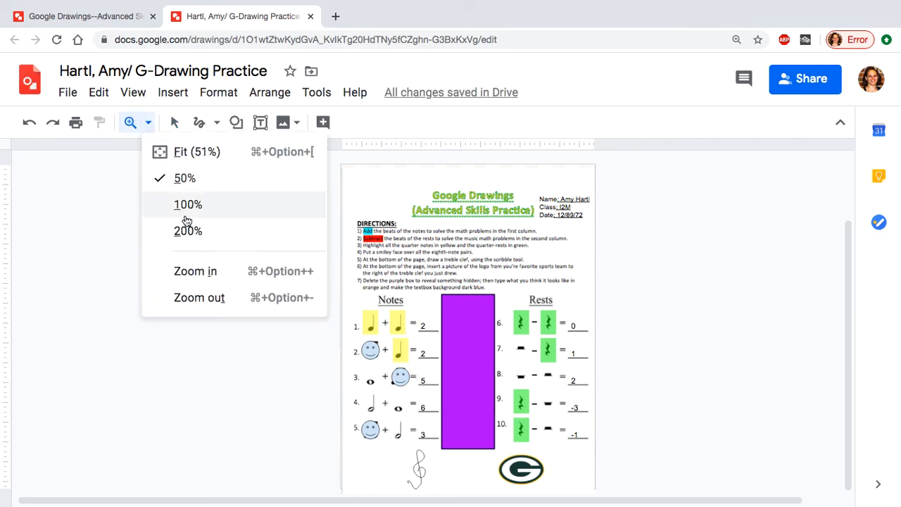
{"action": "left_click", "coordinate": [185, 203]}
{"action": "scroll", "coordinate": [525, 257], "scroll_direction": "up", "scroll_amount": 1}
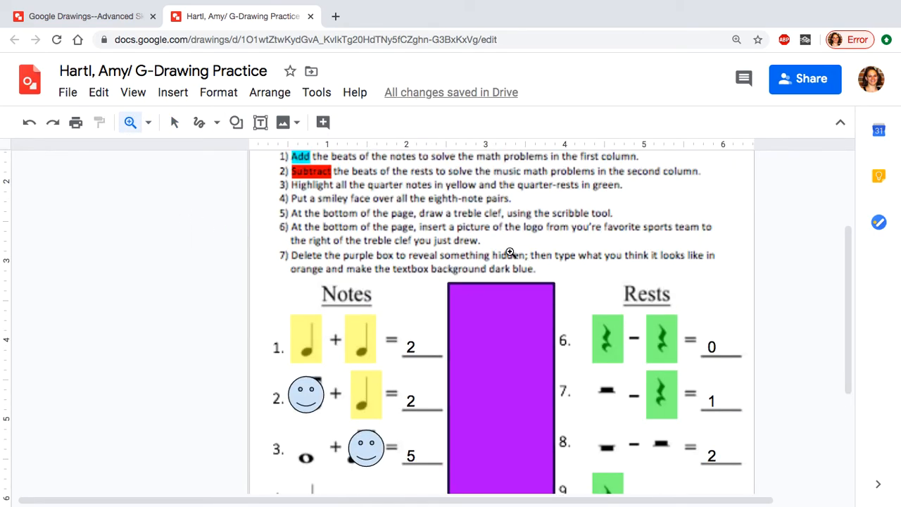